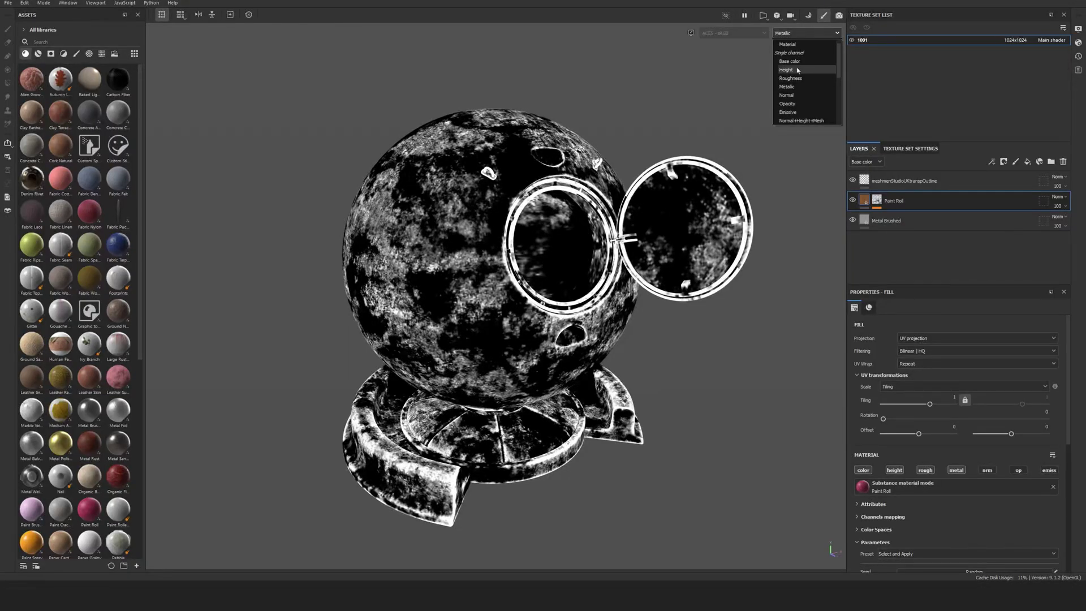
- Show only the base color channel on the material ball
{"action": "left_click", "coordinate": [786, 61]}
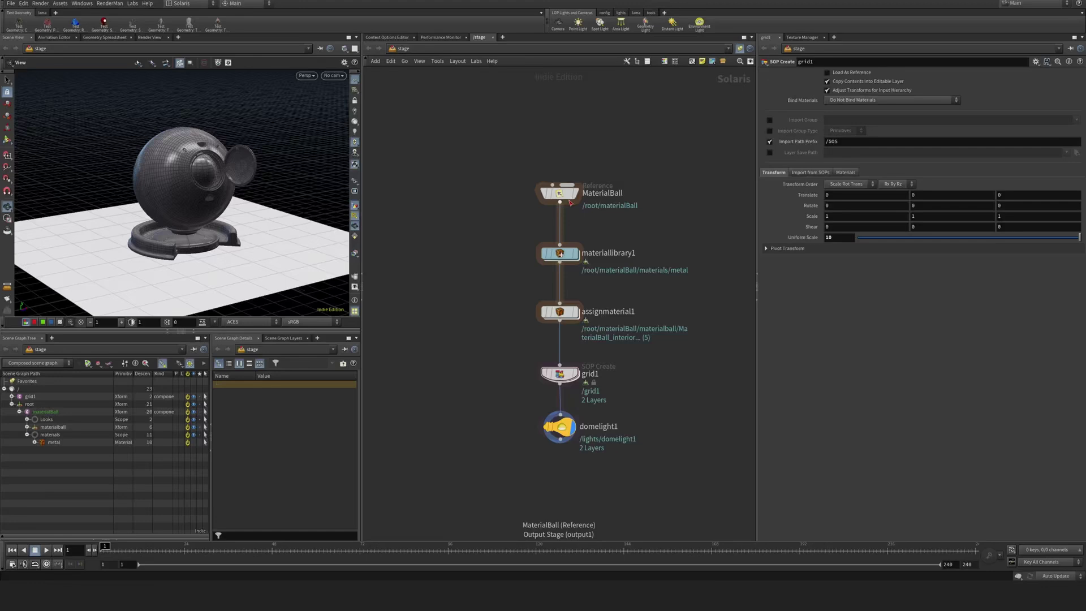
- Switch to Houdini, display the MaterialBall reference and examine the metal material's node network inside materiallibrary1
{"action": "mouse_move", "coordinate": [573, 194]}
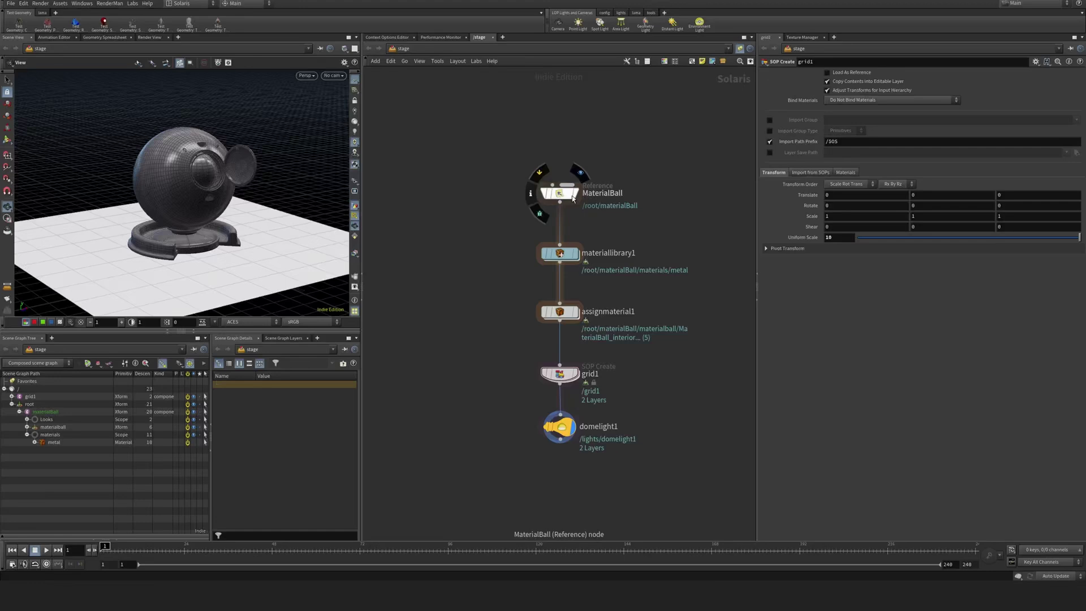
{"action": "left_click", "coordinate": [573, 197]}
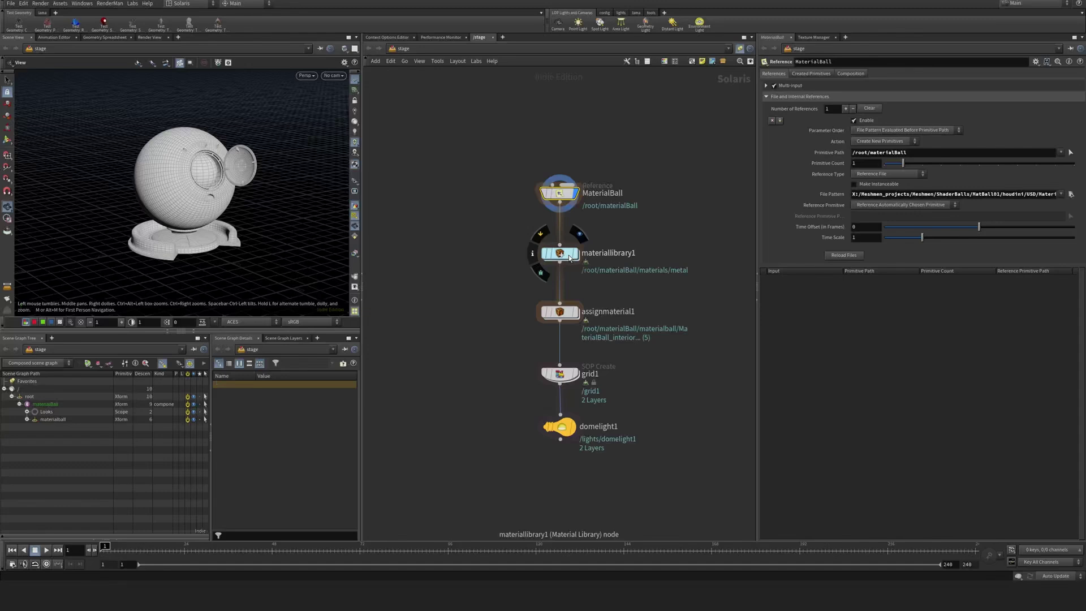
{"action": "double_click", "coordinate": [570, 256]}
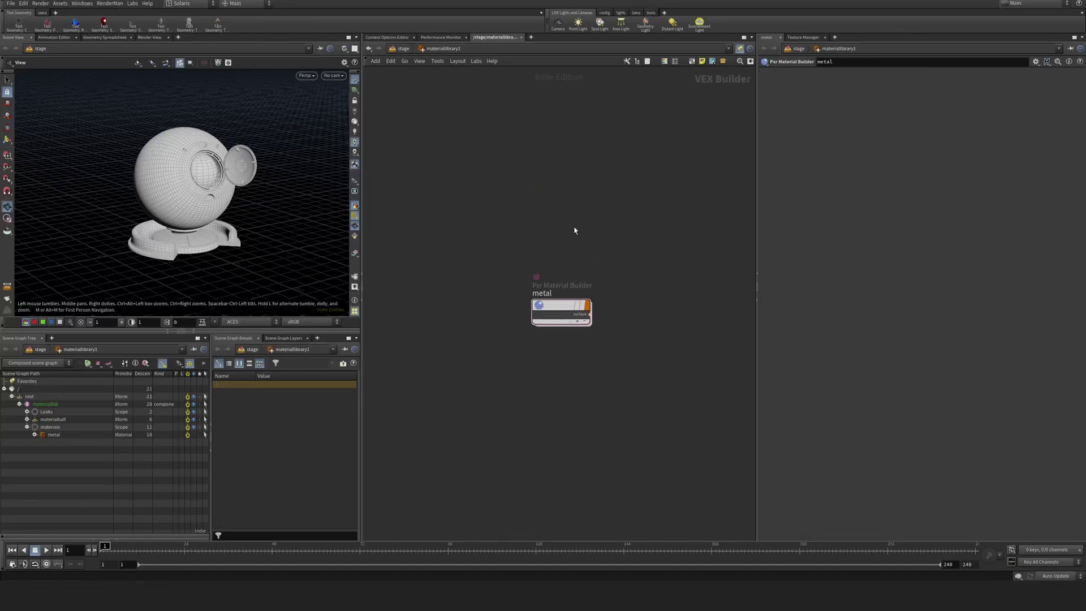
{"action": "double_click", "coordinate": [560, 308]}
{"action": "middle_click_drag", "start_coordinate": [650, 336], "coordinate": [664, 362]}
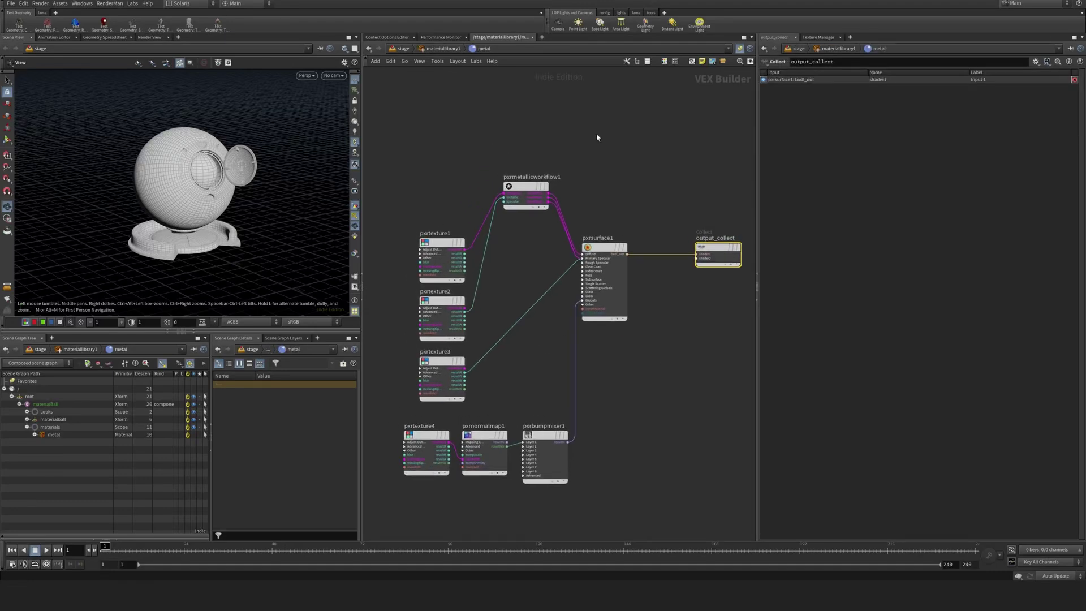
{"action": "left_click", "coordinate": [593, 138]}
{"action": "middle_click_drag", "start_coordinate": [529, 189], "coordinate": [547, 210]}
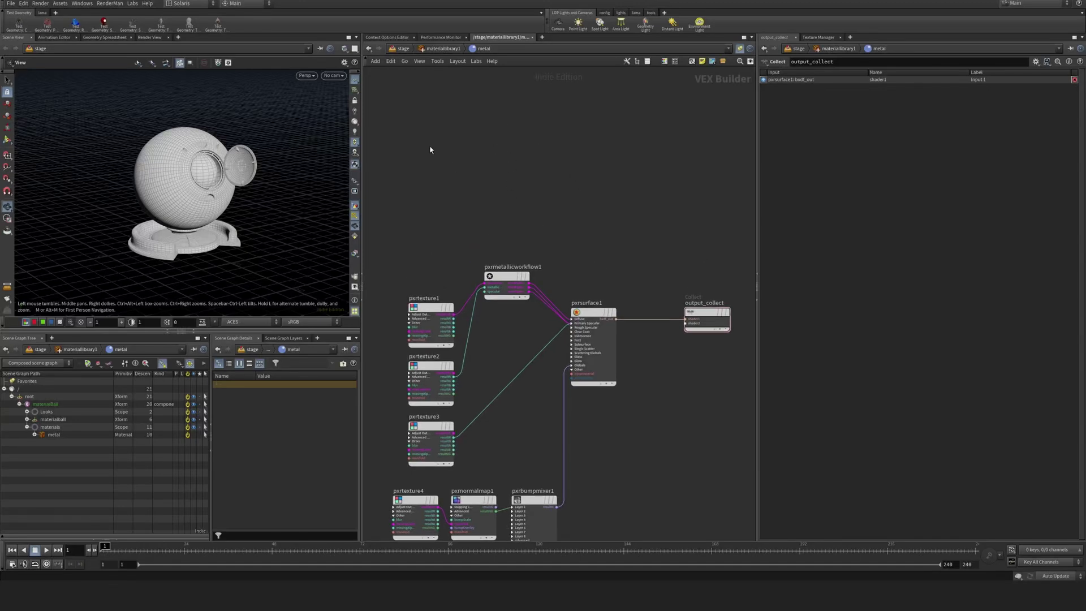
- Add a Pxr Material Builder node in materiallibrary1, placed above the existing metal material
{"action": "key", "text": "u"}
{"action": "key", "text": "Tab"}
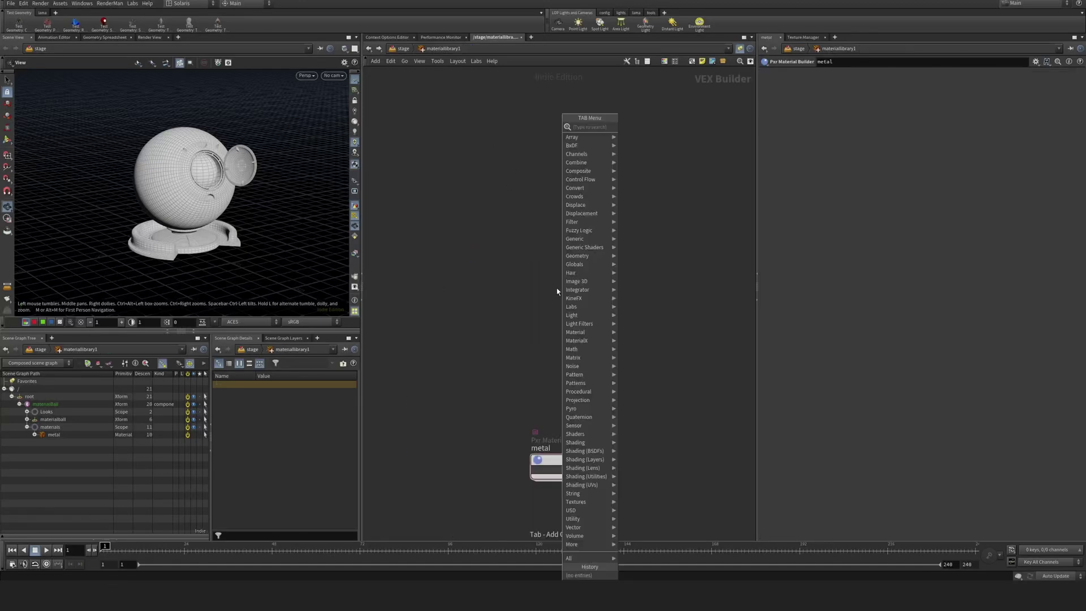
{"action": "left_click", "coordinate": [528, 291]}
{"action": "middle_click_drag", "start_coordinate": [546, 378], "coordinate": [551, 379]}
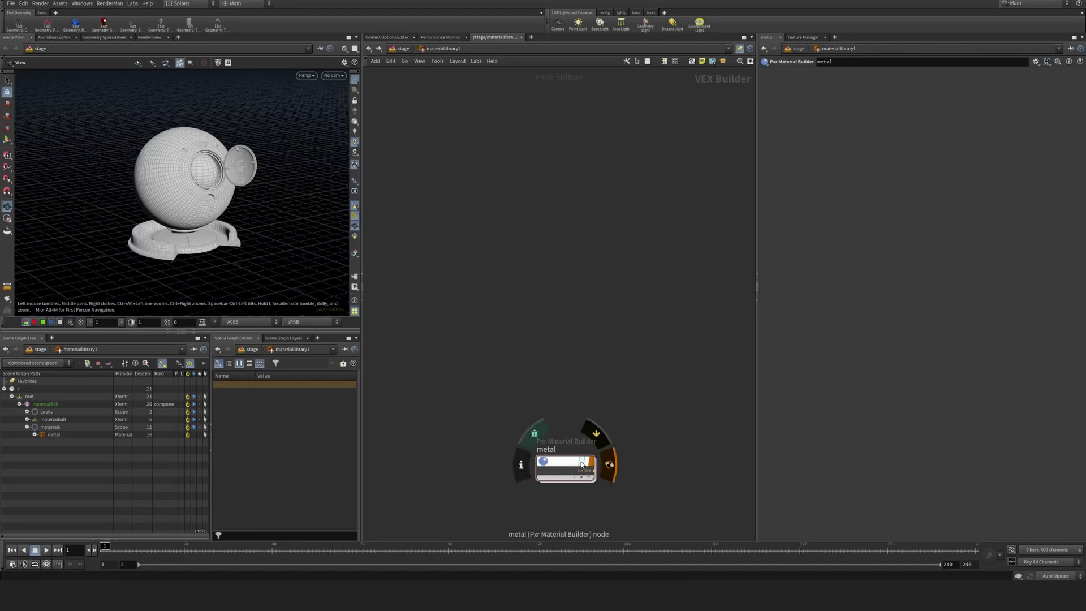
{"action": "middle_click_drag", "start_coordinate": [587, 276], "coordinate": [587, 259]}
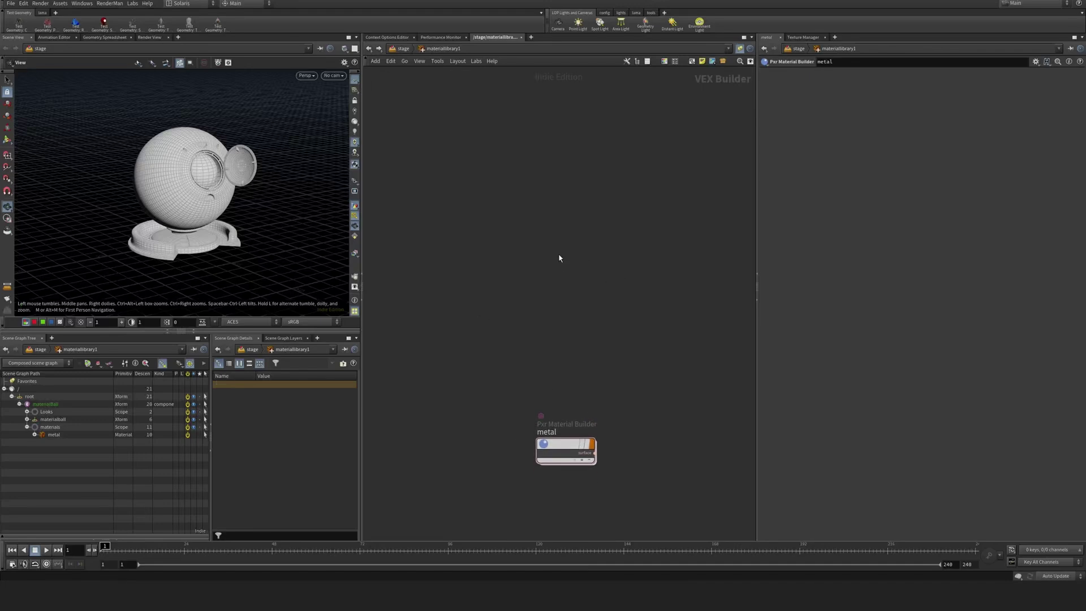
{"action": "key", "text": "Tab"}
{"action": "type", "text": "pxrmat"}
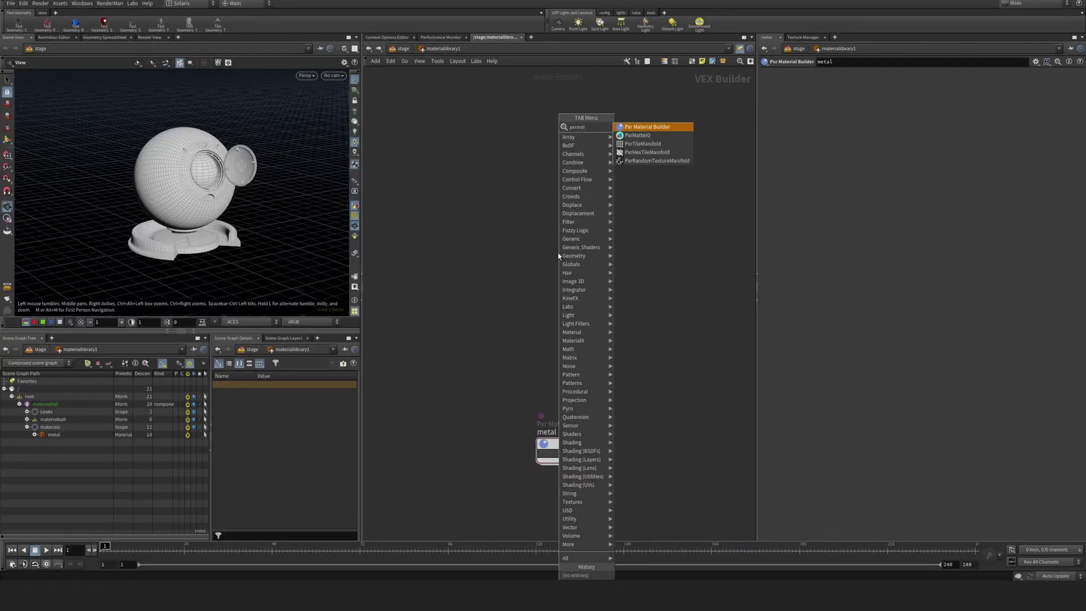
{"action": "key", "text": "Return"}
{"action": "left_click", "coordinate": [608, 203]}
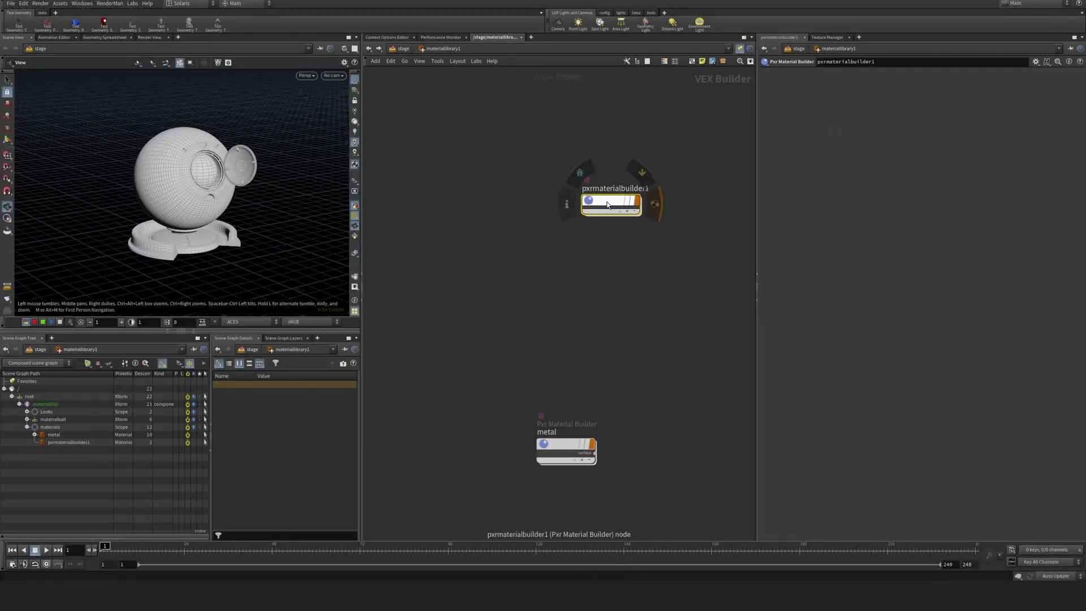
{"action": "left_click_drag", "start_coordinate": [607, 201], "coordinate": [595, 208]}
- Rename the new Pxr Material Builder node as metal2
{"action": "left_click", "coordinate": [603, 195]}
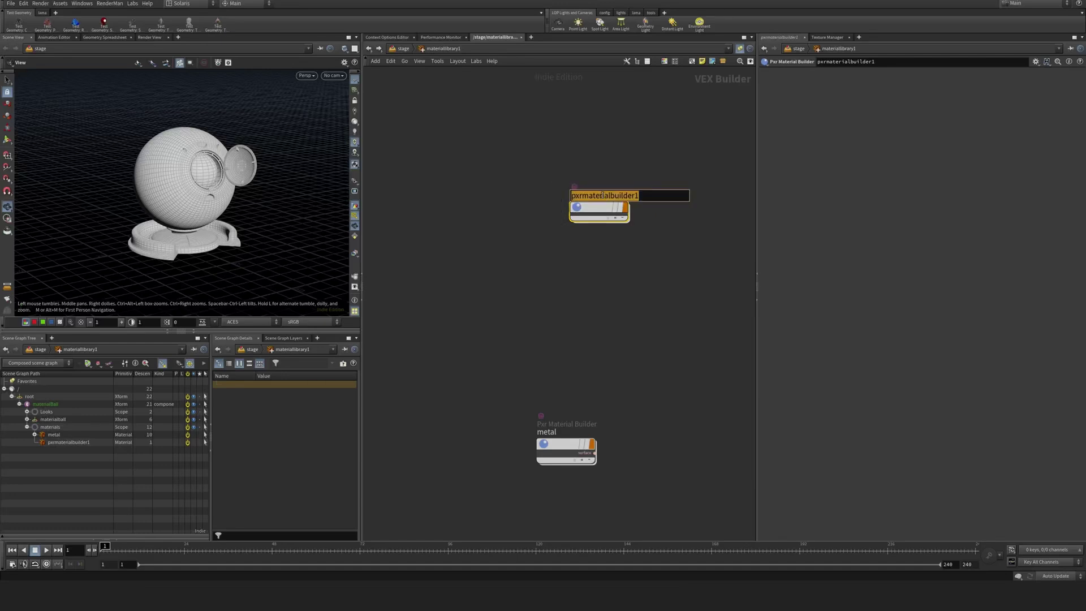
{"action": "type", "text": "metal2"}
{"action": "key", "text": "Return"}
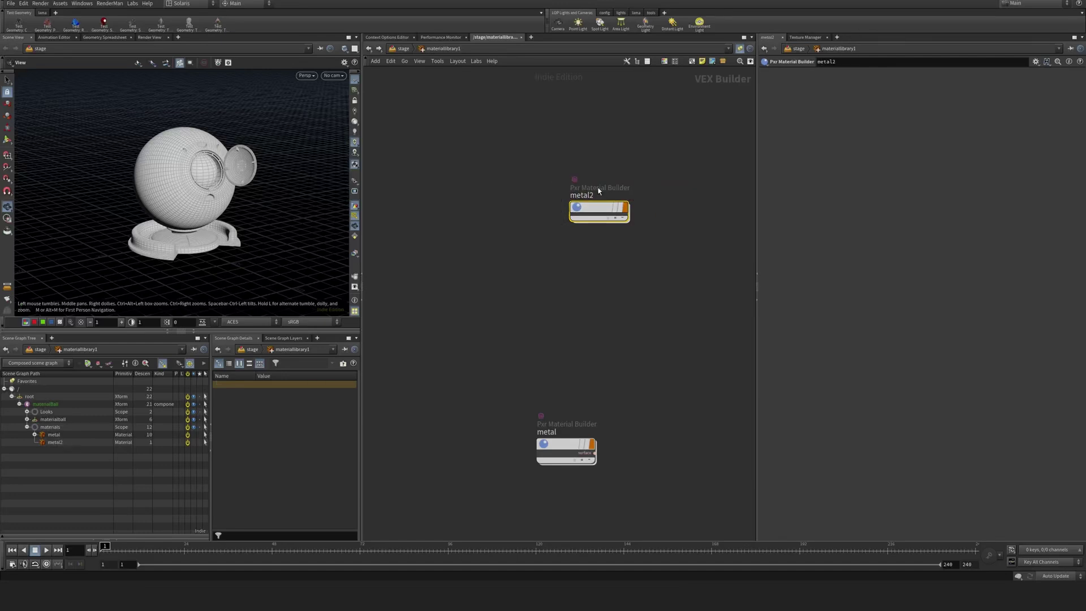
- Add a PxrSurface shader inside metal2, feeding output_collect and aligned with it
{"action": "double_click", "coordinate": [596, 212]}
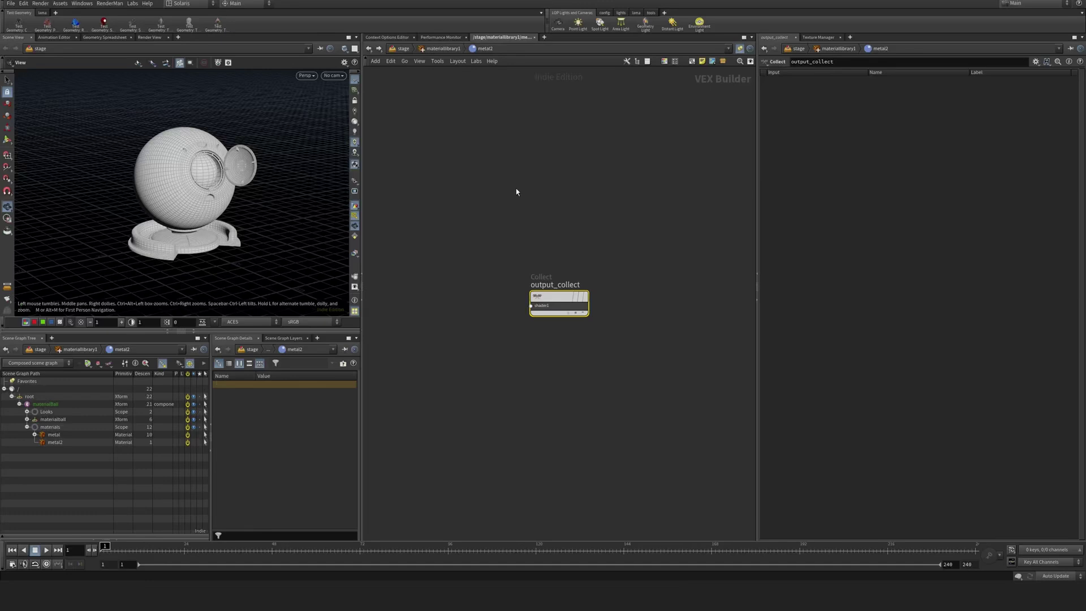
{"action": "key", "text": "Tab"}
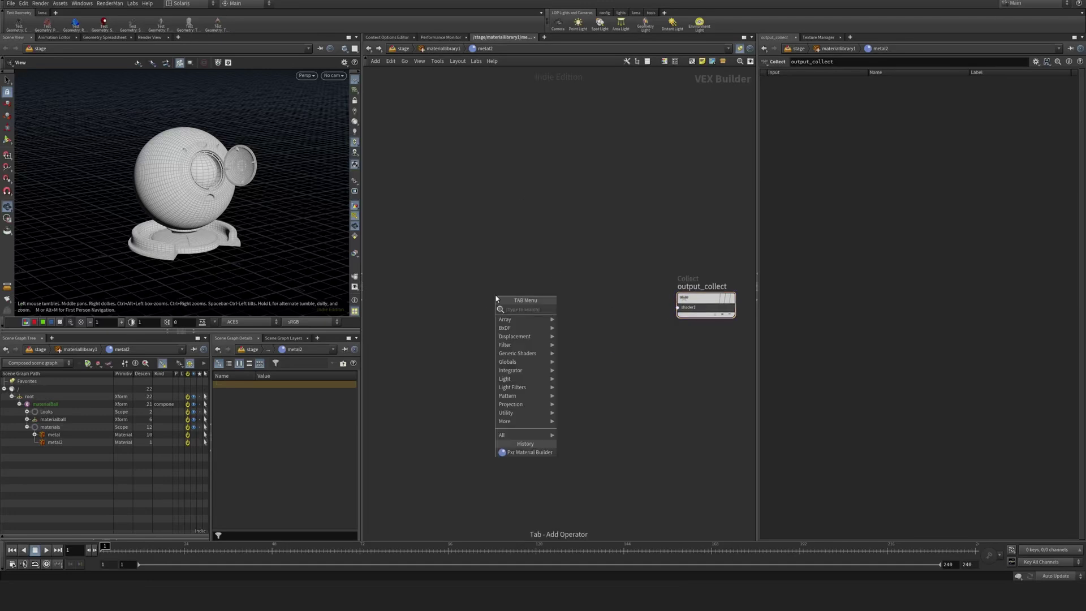
{"action": "type", "text": "pxrsurface"}
{"action": "key", "text": "Return"}
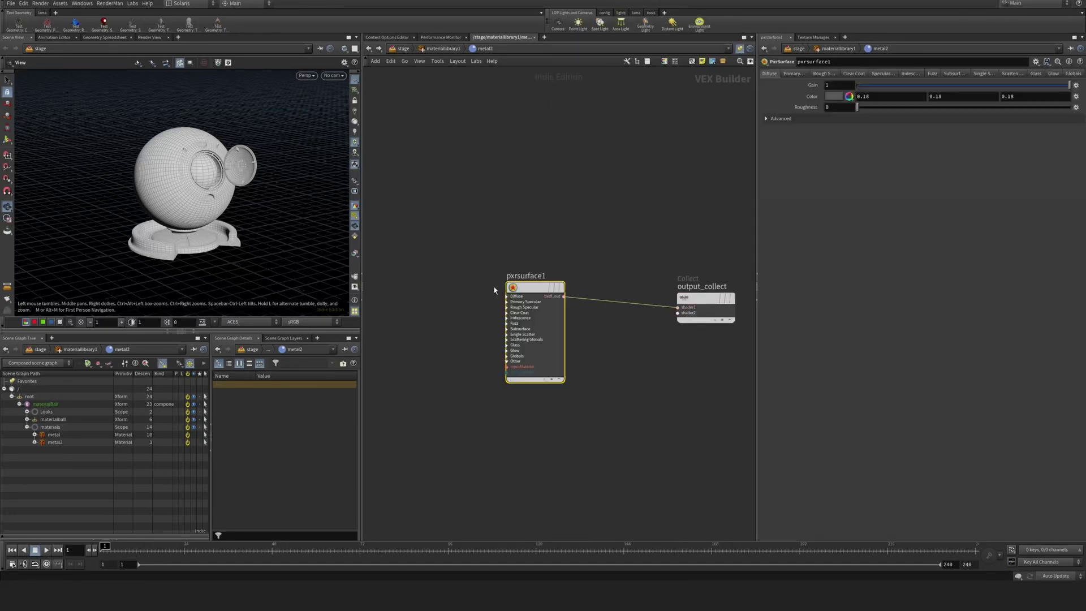
{"action": "left_click_drag", "start_coordinate": [531, 287], "coordinate": [545, 296]}
{"action": "middle_click_drag", "start_coordinate": [545, 296], "coordinate": [619, 303]}
{"action": "left_click", "coordinate": [526, 283]}
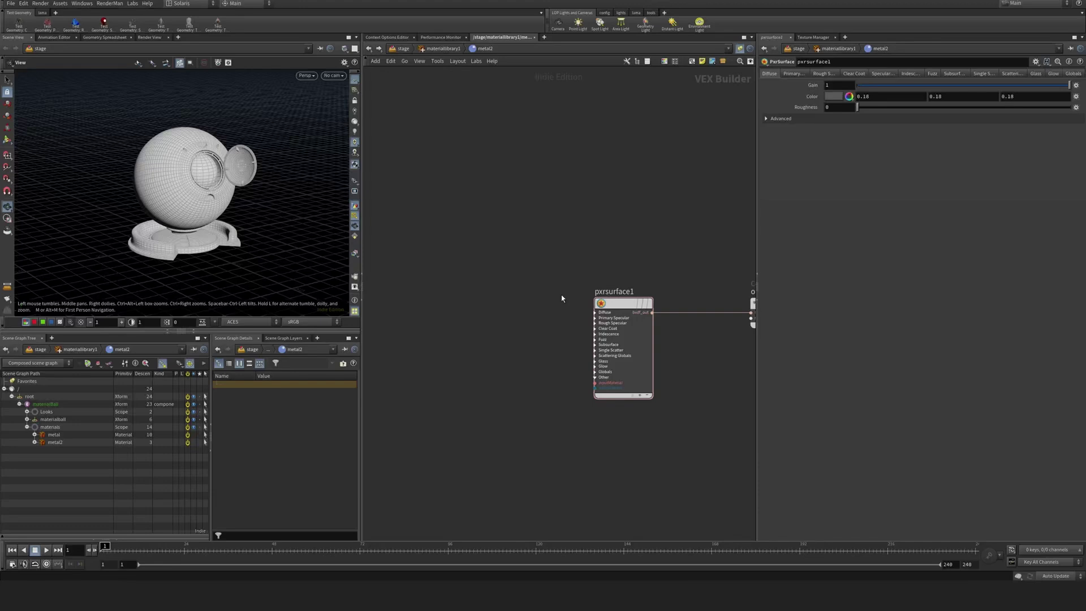
- Add a PxrTexture node in front of the PxrSurface shader in metal2
{"action": "key", "text": "Tab"}
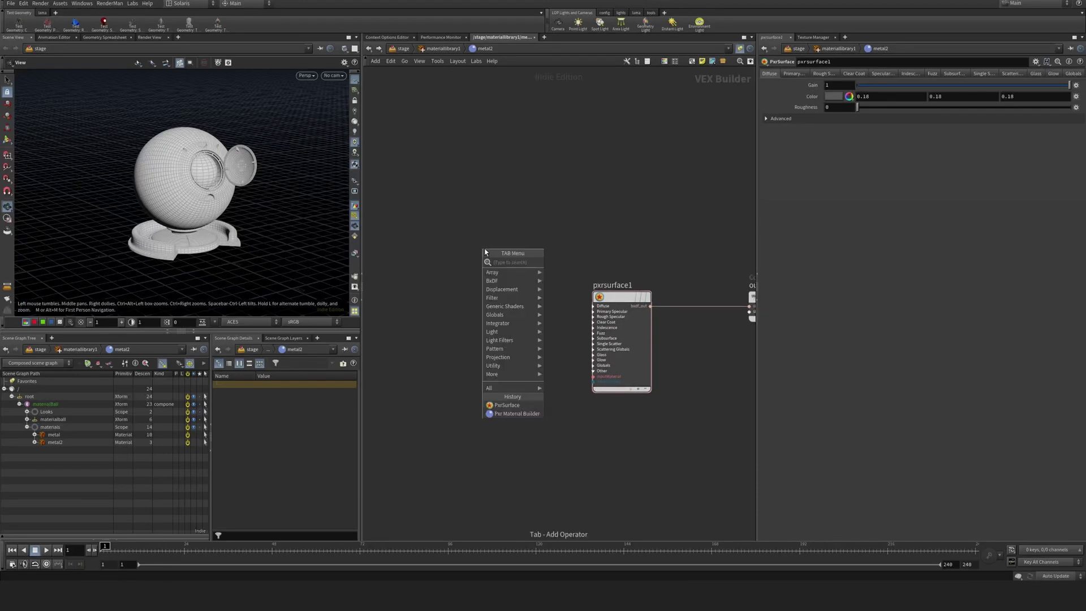
{"action": "type", "text": "pxrtex"}
{"action": "key", "text": "Return"}
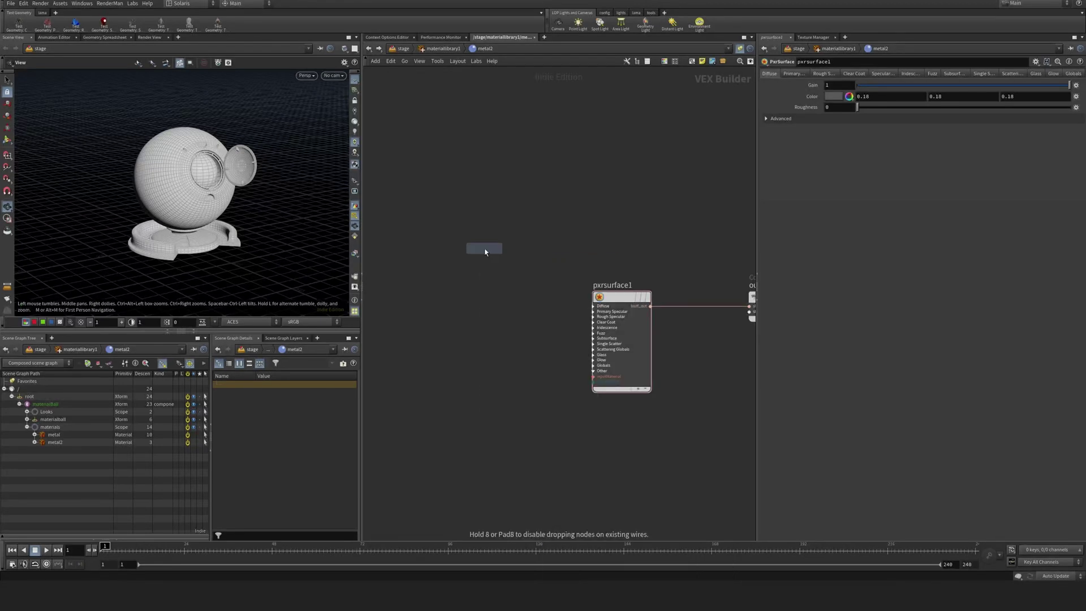
{"action": "left_click", "coordinate": [472, 240]}
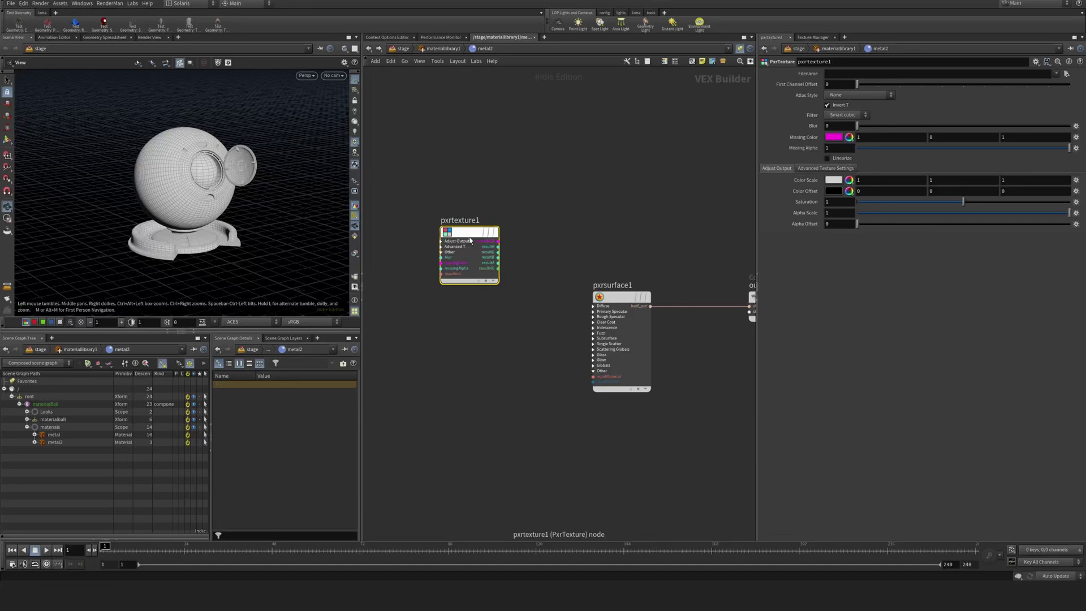
- Load the larger MaterialBall_1001_BaseColor_Utility file from the Textures folder into the PxrTexture node
{"action": "left_click", "coordinate": [1066, 74]}
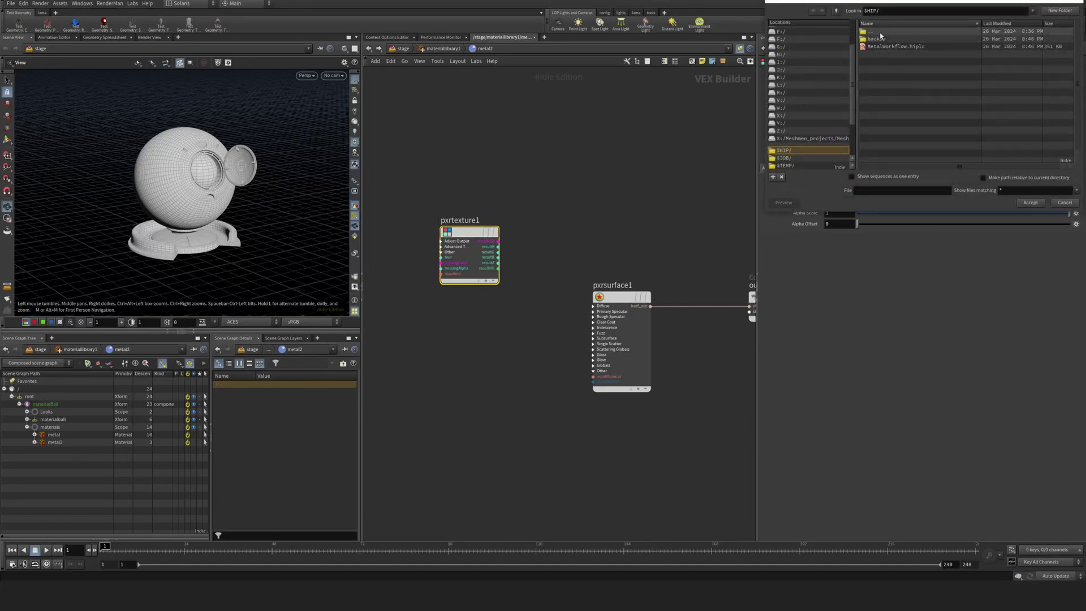
{"action": "left_click", "coordinate": [836, 11]}
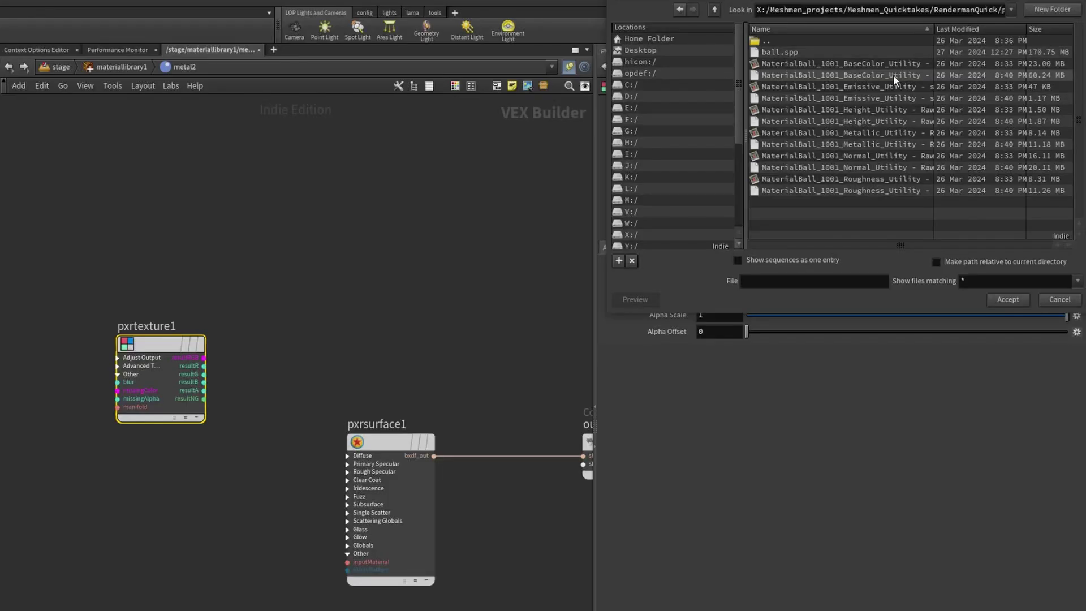
{"action": "left_click", "coordinate": [957, 55]}
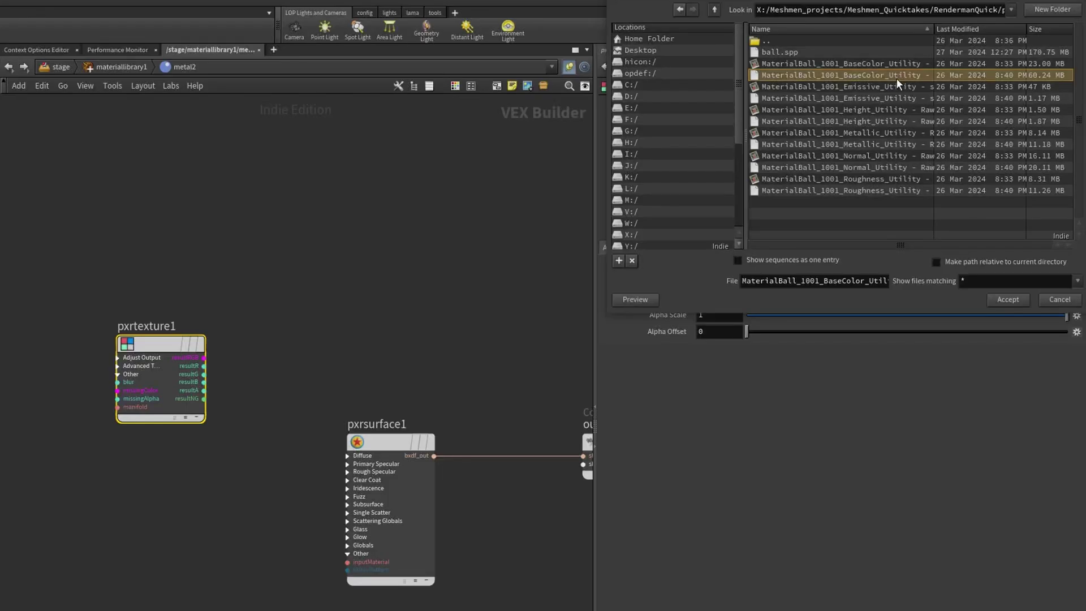
{"action": "left_click", "coordinate": [1008, 299]}
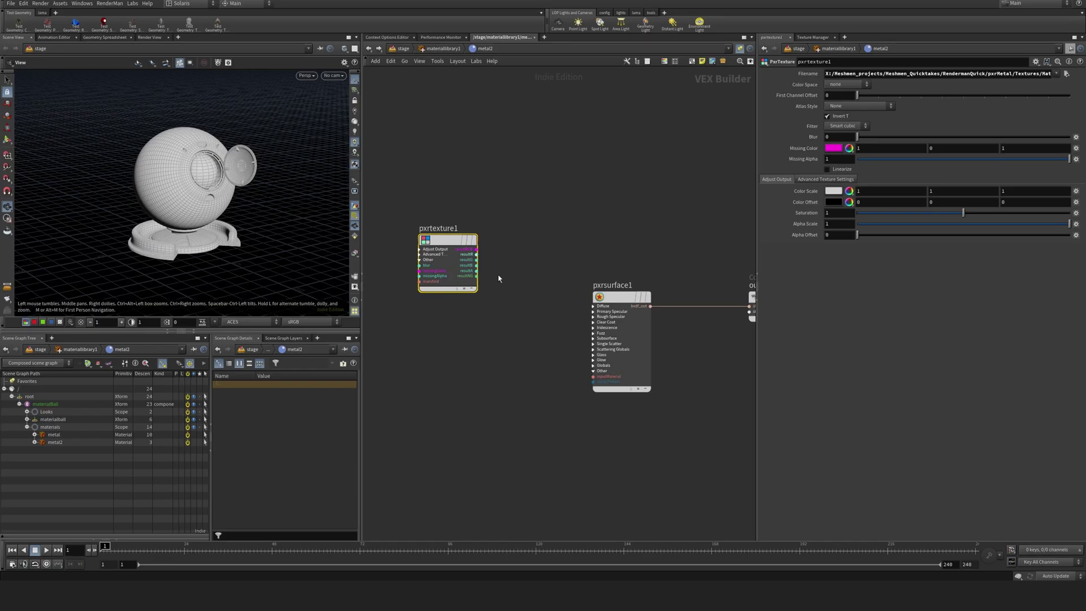
- Connect the texture's RGB result to the diffuse Color input of the PxrSurface shader
{"action": "left_click", "coordinate": [203, 357]}
{"action": "left_click", "coordinate": [589, 305]}
{"action": "left_click", "coordinate": [572, 156]}
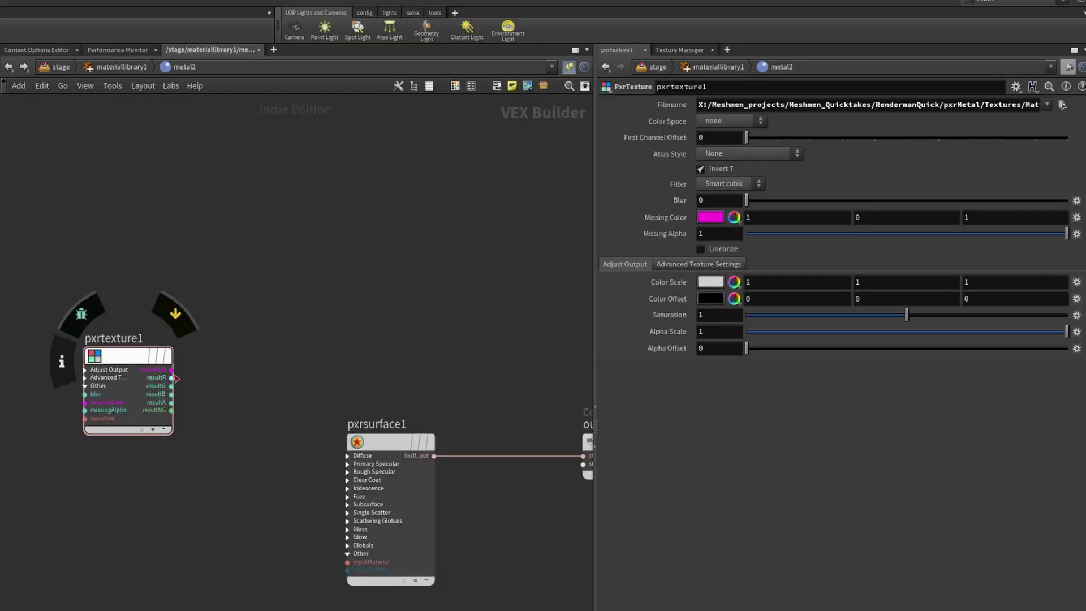
{"action": "left_click", "coordinate": [171, 370]}
{"action": "left_click", "coordinate": [347, 455]}
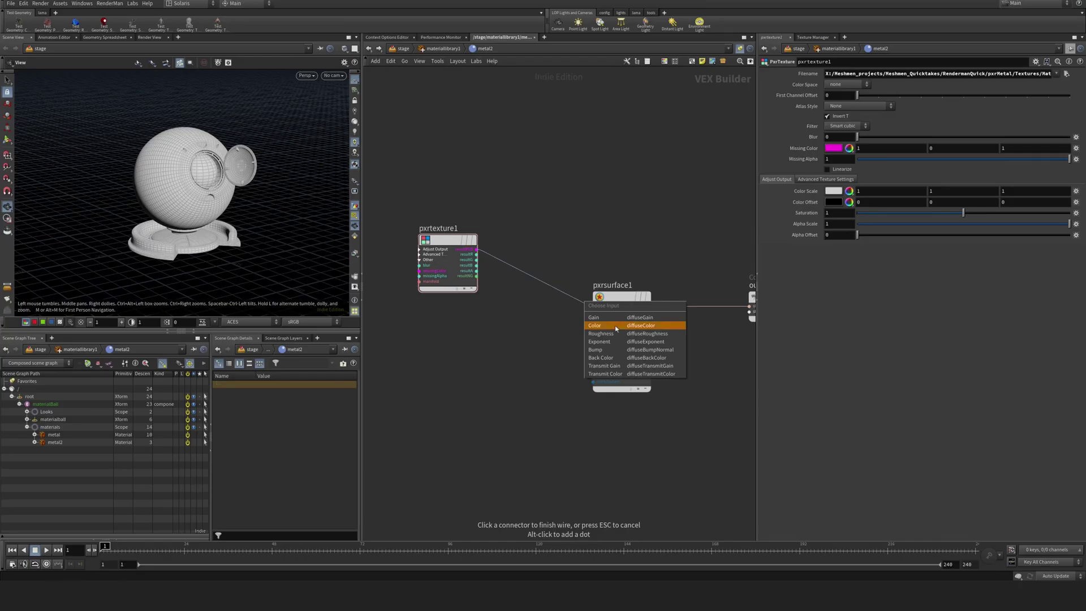
{"action": "left_click", "coordinate": [391, 483]}
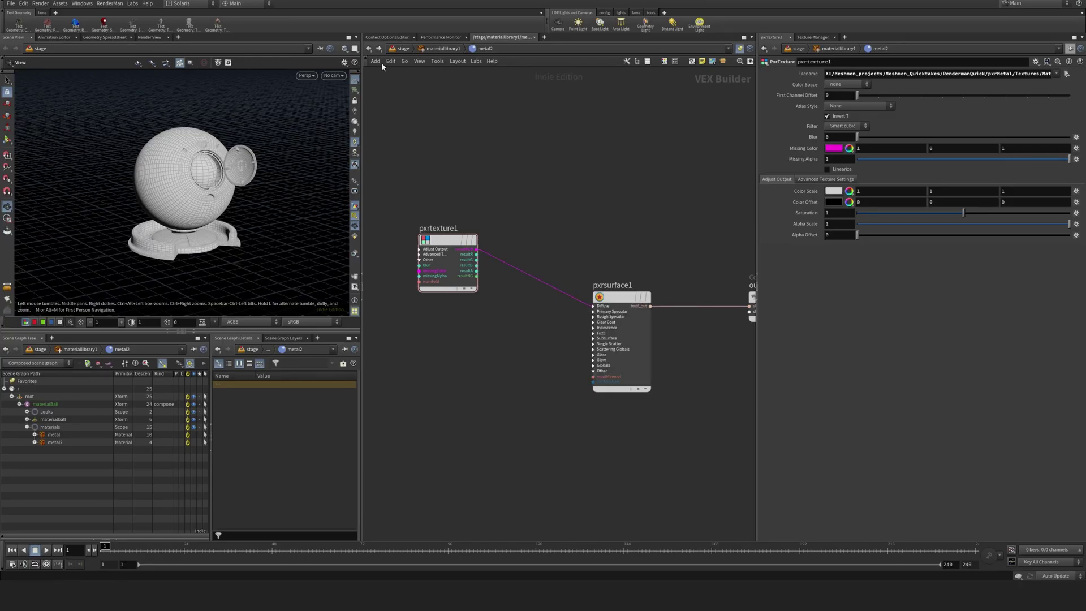
- Set the material path in assignmaterial1 to /root/materialBall/materials/metal2
{"action": "key", "text": "u"}
{"action": "key", "text": "u"}
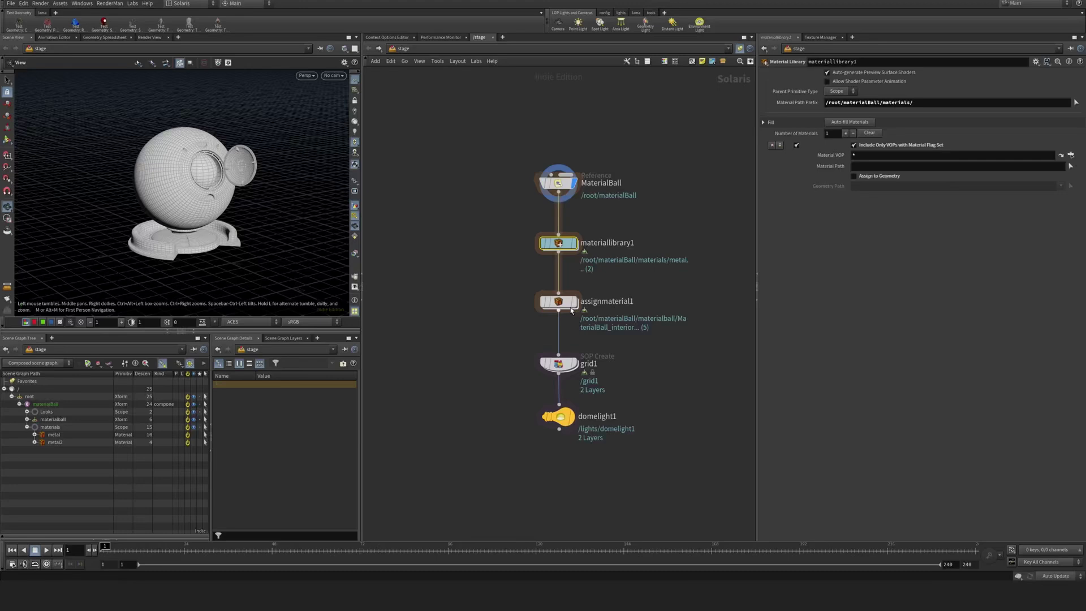
{"action": "left_click", "coordinate": [552, 301]}
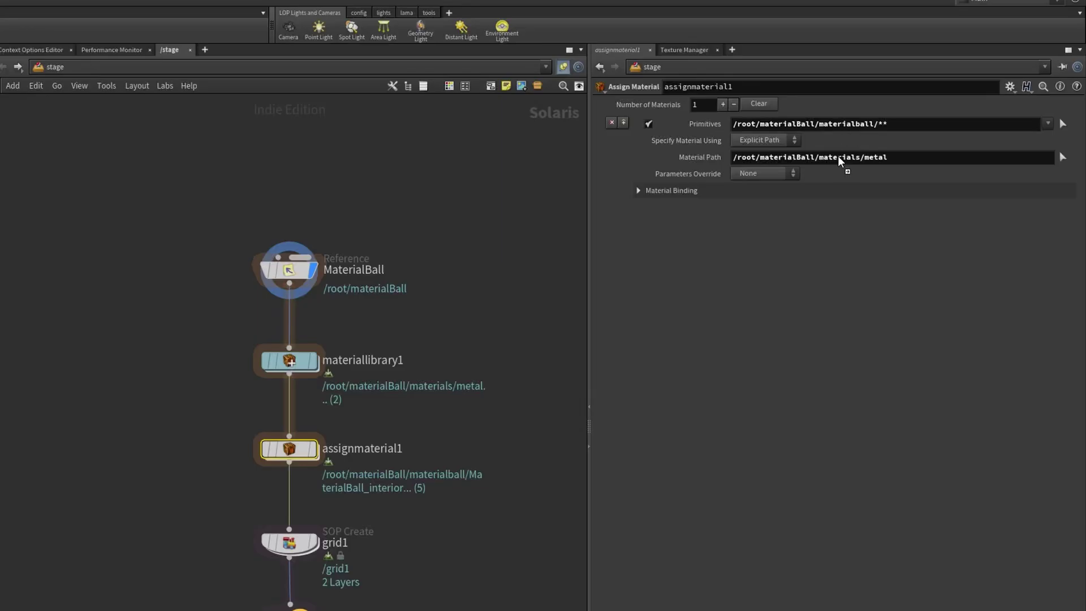
{"action": "left_click_drag", "start_coordinate": [838, 156], "coordinate": [839, 158]}
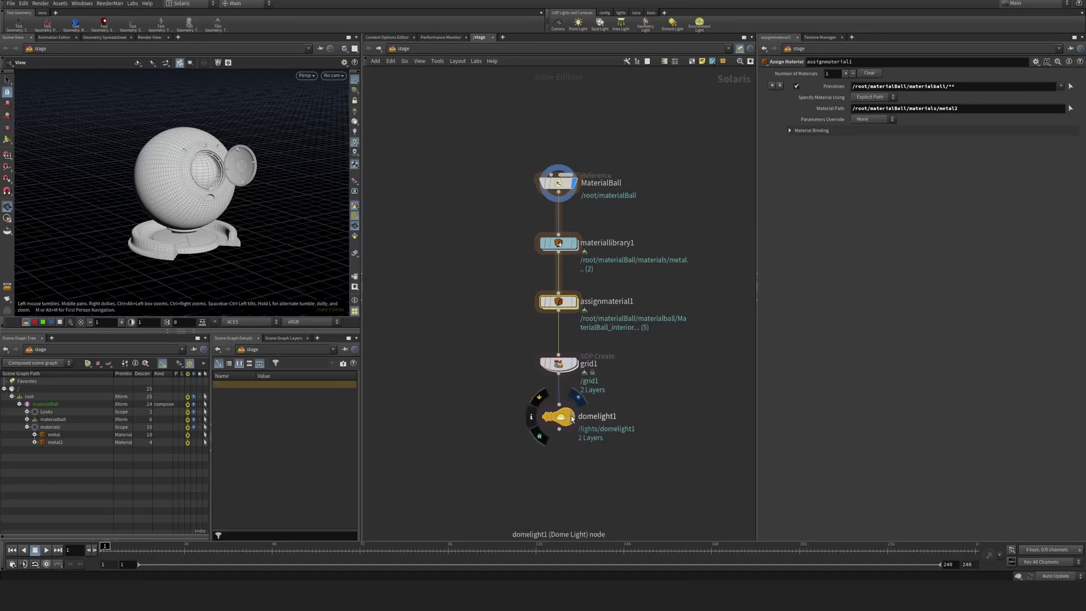
- Display the stage at domelight1 and render the viewport with RenderMan, framed closely on the ball
{"action": "left_click", "coordinate": [571, 417]}
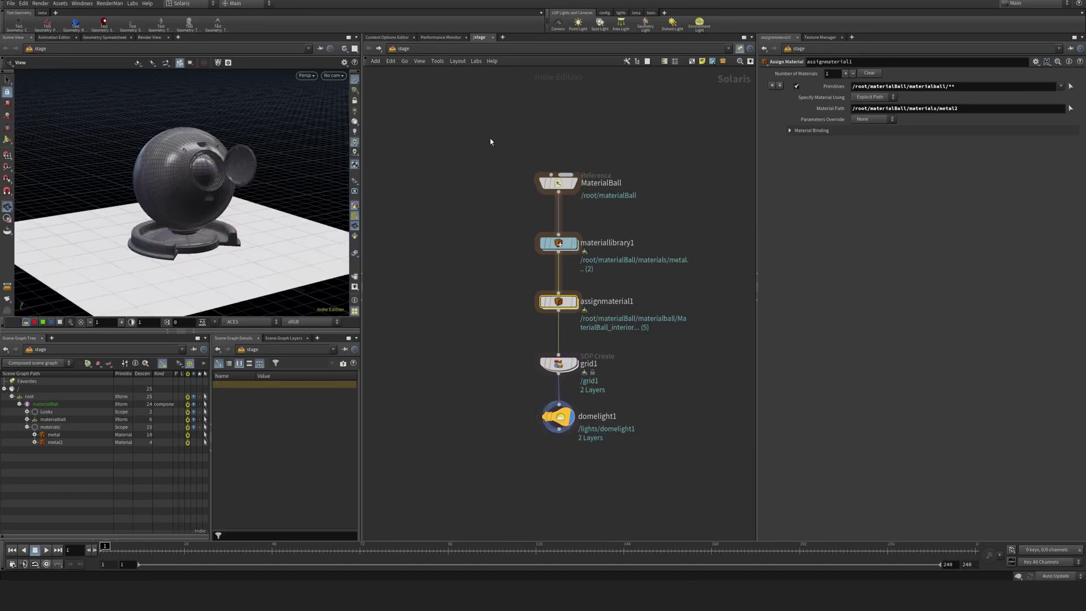
{"action": "left_click", "coordinate": [310, 75]}
{"action": "left_click", "coordinate": [314, 118]}
{"action": "right_click_drag", "start_coordinate": [197, 205], "coordinate": [251, 197]}
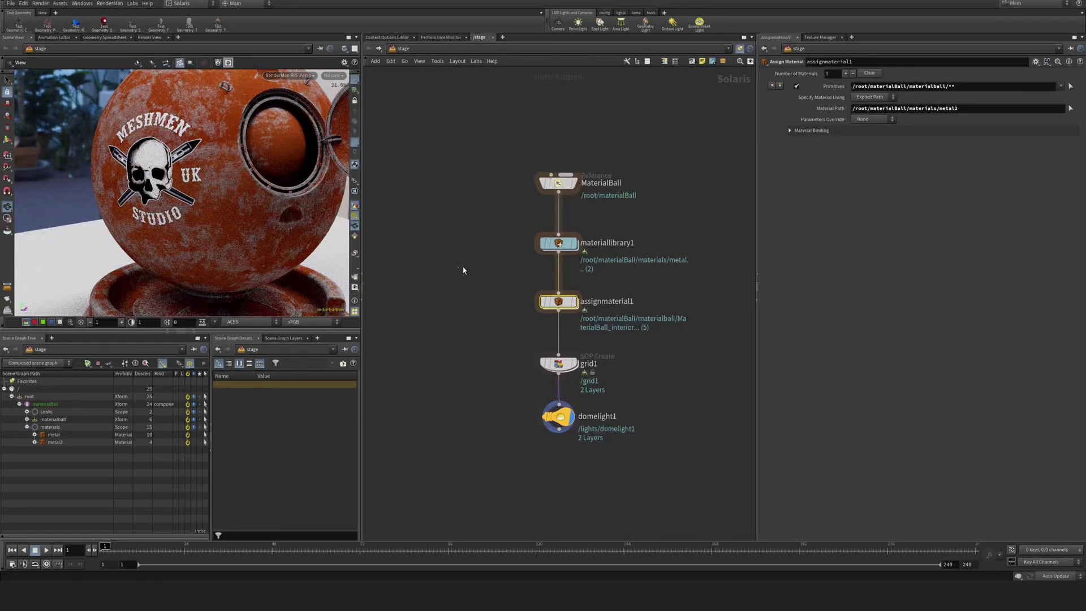
- Copy the pxrtexture2, pxrtexture3 and pxrtexture4 nodes from the metal material's network inside materiallibrary1
{"action": "double_click", "coordinate": [558, 244]}
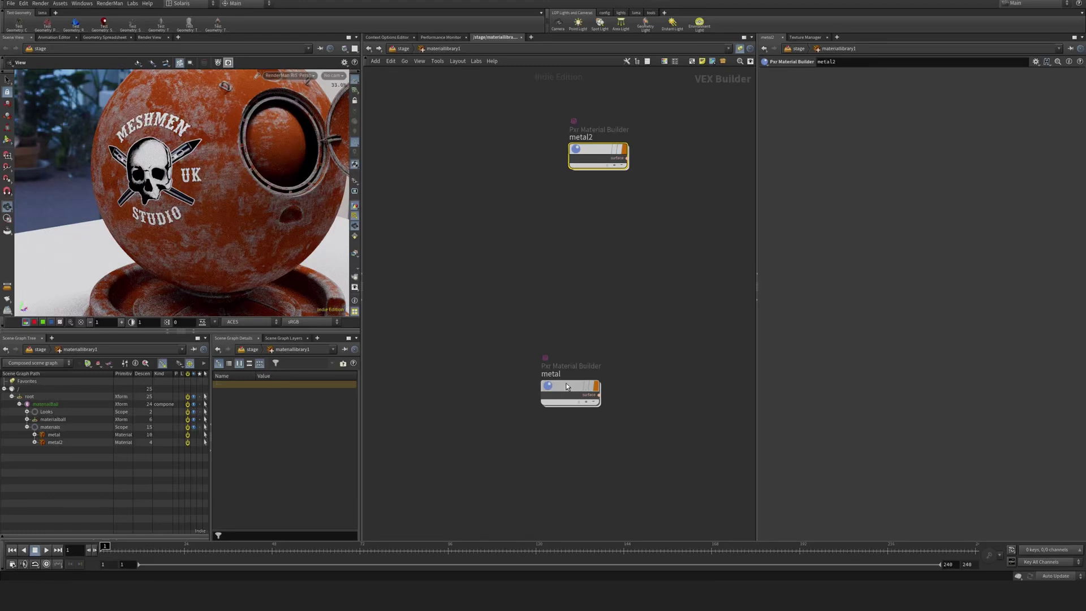
{"action": "double_click", "coordinate": [564, 383]}
{"action": "middle_click_drag", "start_coordinate": [452, 228], "coordinate": [495, 107]}
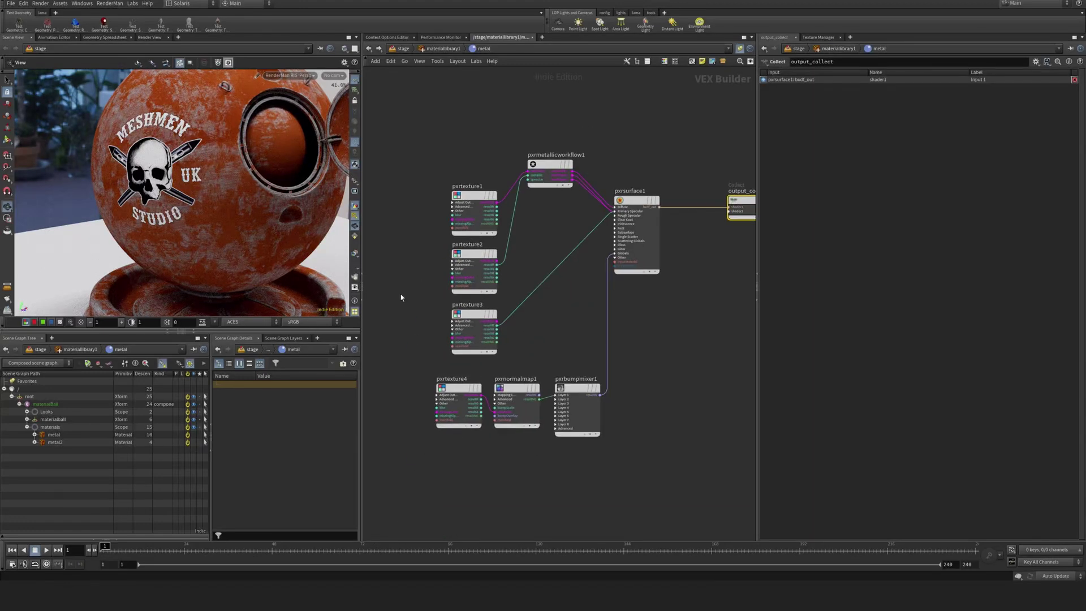
{"action": "left_click_drag", "start_coordinate": [405, 258], "coordinate": [478, 396]}
{"action": "key", "text": "ctrl+c"}
- Open the metal2 material's network and rename its base color texture node to diff
{"action": "left_click", "coordinate": [369, 49]}
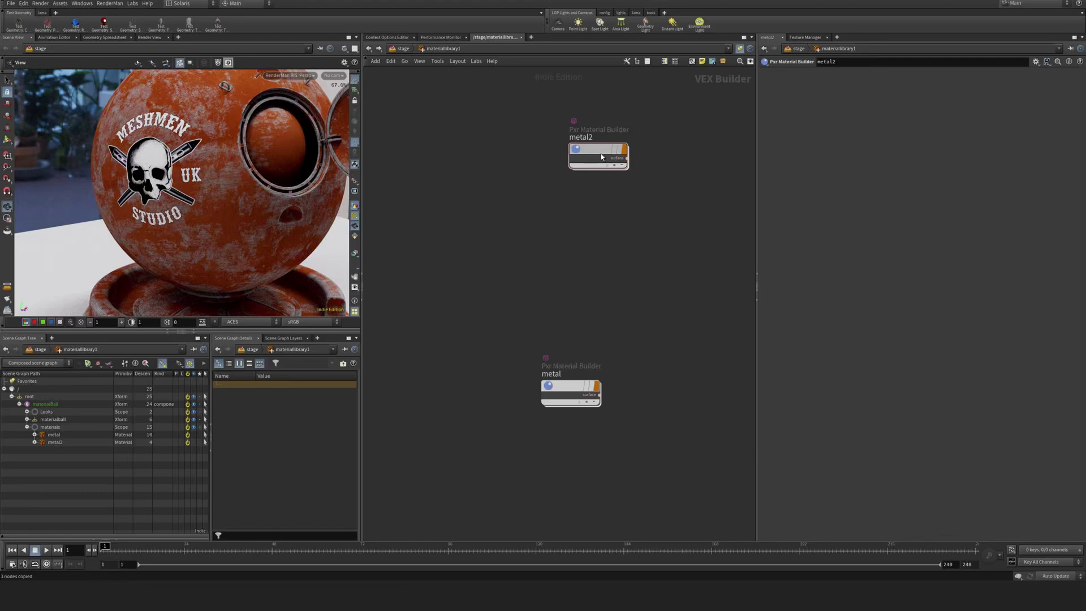
{"action": "double_click", "coordinate": [600, 154]}
{"action": "double_click", "coordinate": [516, 167]}
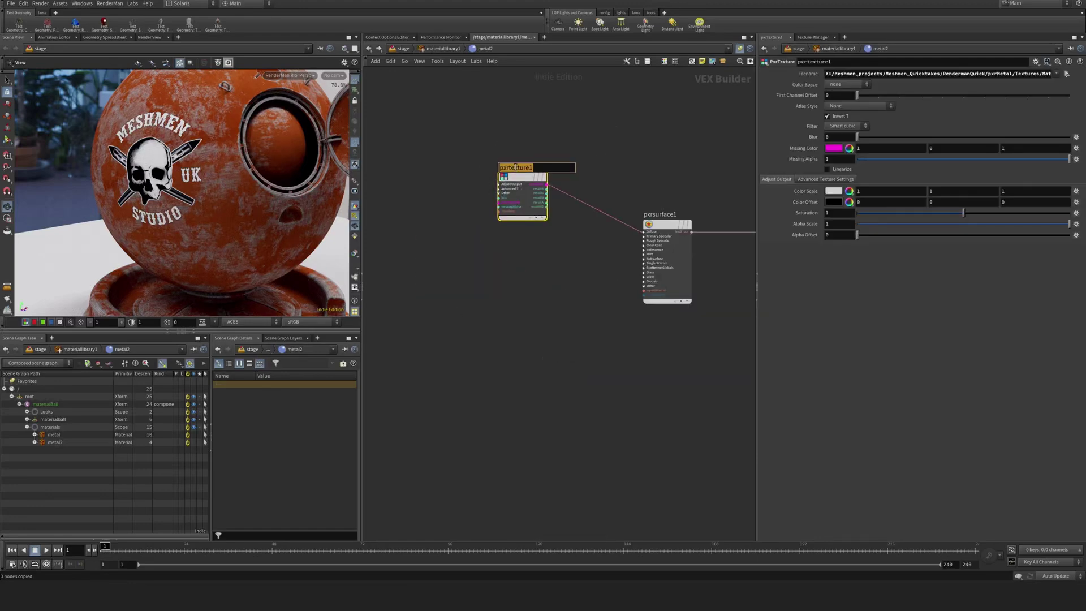
{"action": "type", "text": "diff"}
{"action": "key", "text": "Return"}
- Paste the copied texture nodes into metal2 and rename the one holding the metallic map to Metal
{"action": "key", "text": "ctrl+v"}
{"action": "left_click_drag", "start_coordinate": [941, 74], "coordinate": [1063, 74]}
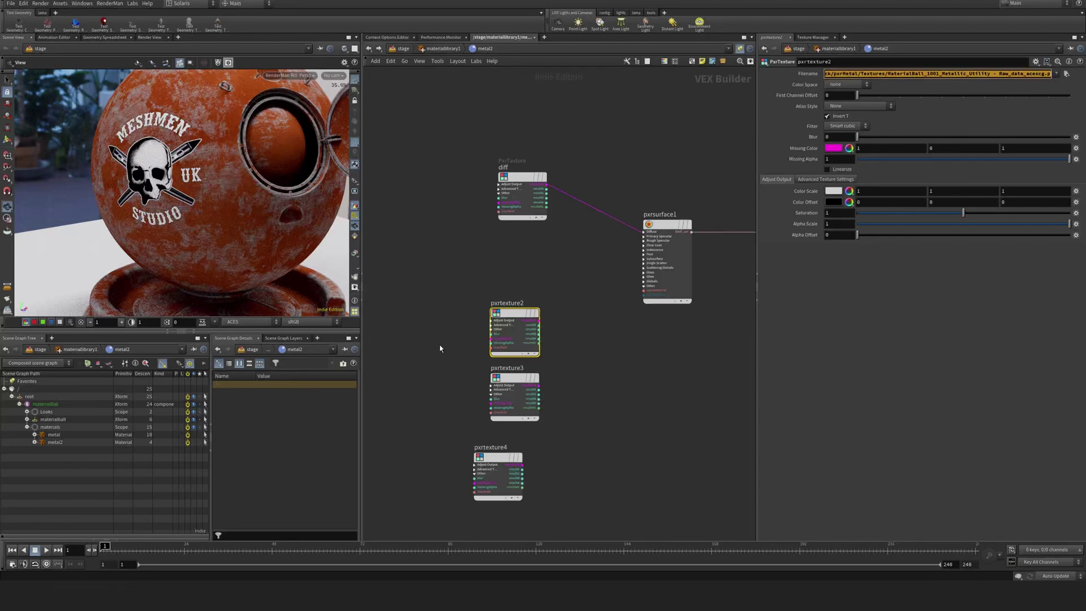
{"action": "double_click", "coordinate": [507, 303]}
{"action": "type", "text": "Metal"}
{"action": "key", "text": "Return"}
- Rename the roughness texture node to SPECR and the normal map texture node to NORMAL
{"action": "left_click", "coordinate": [512, 375]}
{"action": "double_click", "coordinate": [507, 367]}
{"action": "type", "text": "SPECR"}
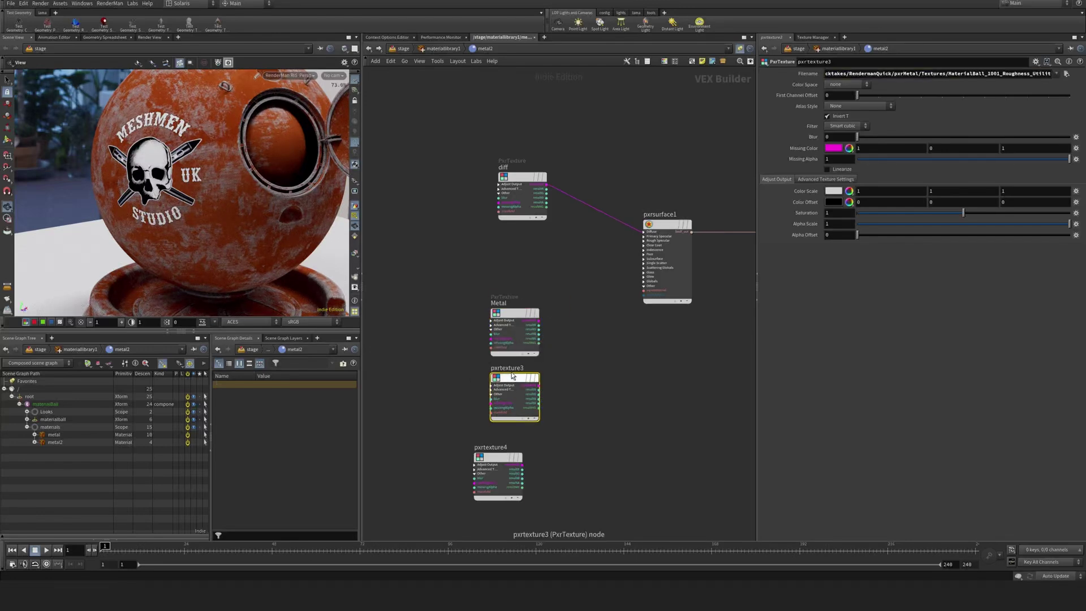
{"action": "key", "text": "Return"}
{"action": "left_click", "coordinate": [498, 457]}
{"action": "left_click", "coordinate": [1011, 74]}
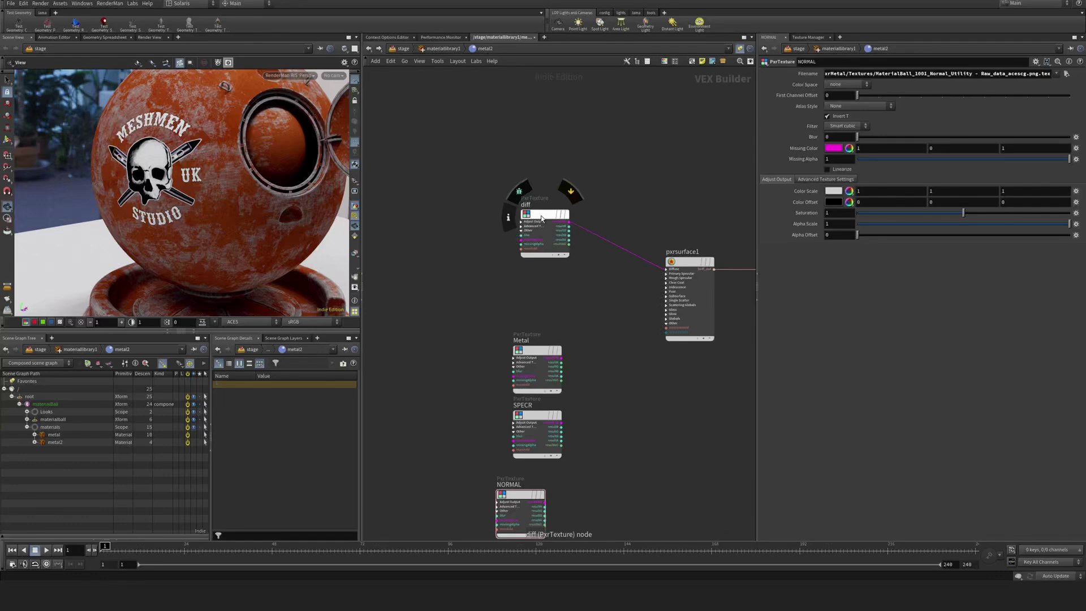
- Add a PxrMetallicWorkflow node between the diff texture and pxrsurface1
{"action": "left_click_drag", "start_coordinate": [534, 215], "coordinate": [523, 228]}
{"action": "key", "text": "Tab"}
{"action": "type", "text": "pxrmet"}
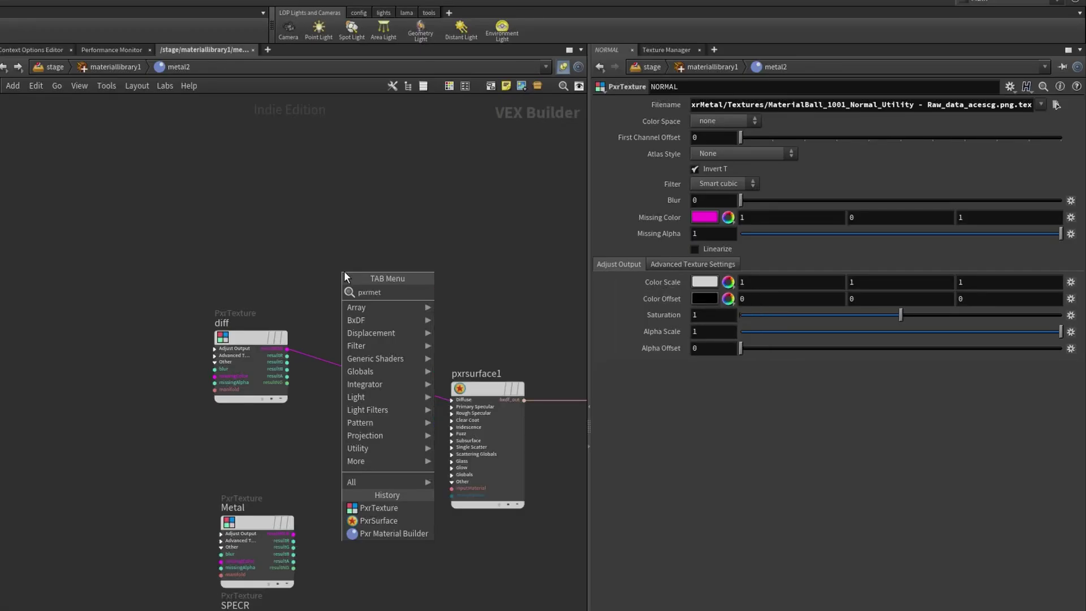
{"action": "key", "text": "Return"}
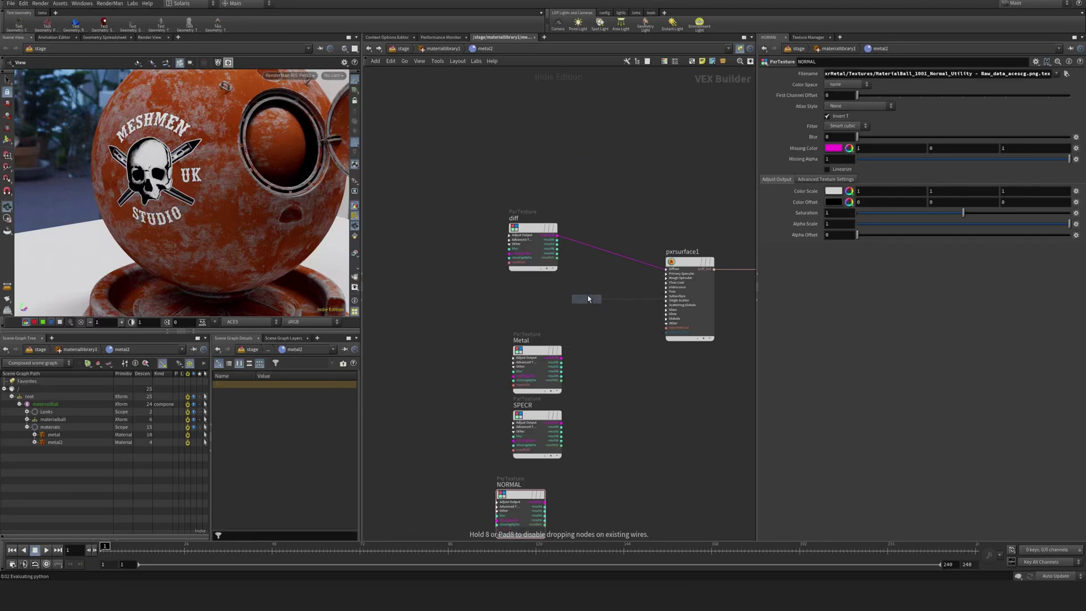
{"action": "left_click", "coordinate": [582, 298]}
- Connect diff's resultRGB to the metallic workflow's baseColor, and the workflow's diffuse result to the Diffuse Color of pxrsurface1
{"action": "scroll", "coordinate": [535, 188], "scroll_direction": "up", "scroll_amount": 4}
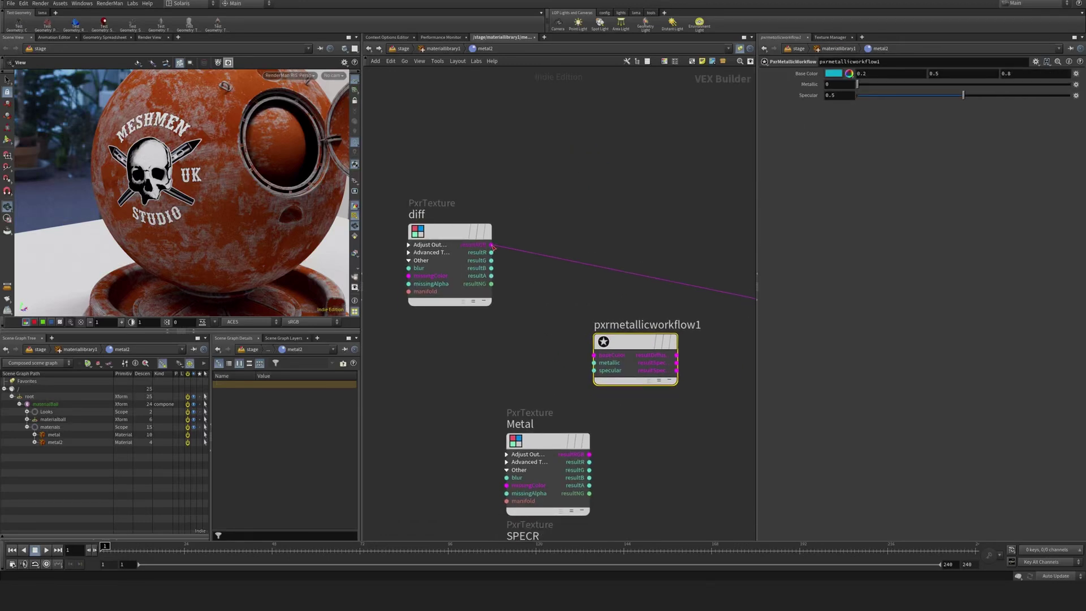
{"action": "left_click_drag", "start_coordinate": [491, 244], "coordinate": [593, 355]}
{"action": "middle_click_drag", "start_coordinate": [687, 364], "coordinate": [530, 337]}
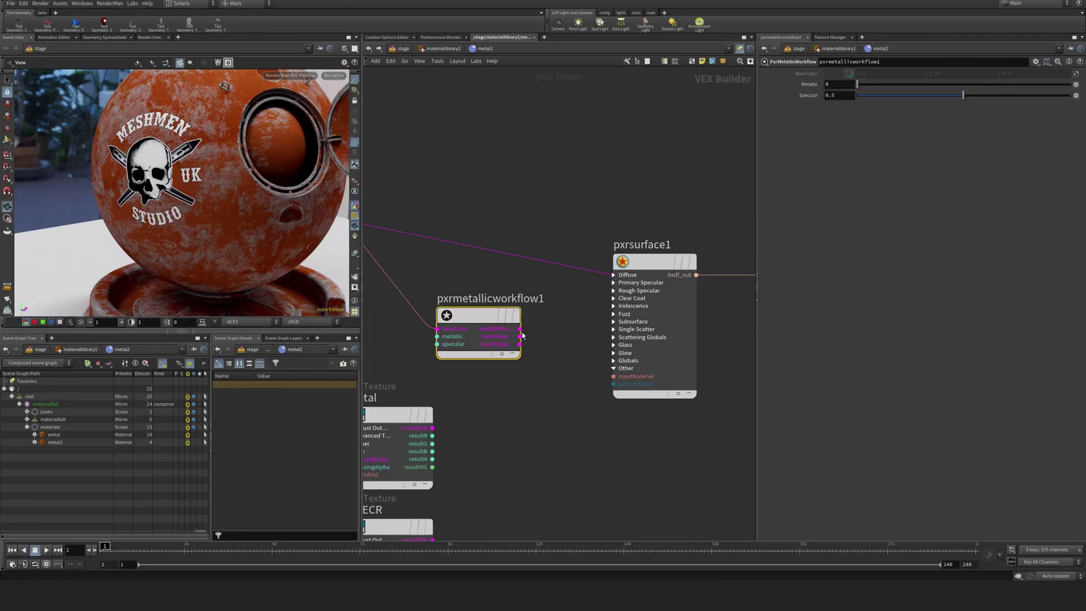
{"action": "left_click", "coordinate": [520, 328]}
{"action": "left_click", "coordinate": [612, 276]}
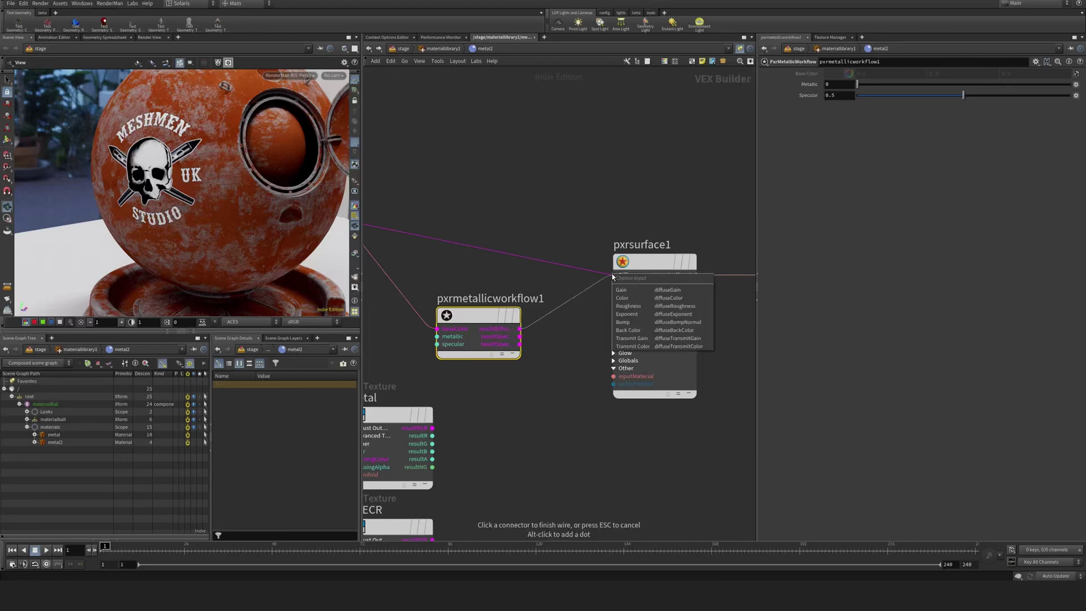
{"action": "left_click", "coordinate": [628, 298]}
- Place the Metal texture below diff and connect its resultR to the metallic input of pxrmetallicworkflow1
{"action": "middle_click_drag", "start_coordinate": [504, 245], "coordinate": [652, 222]}
{"action": "left_click_drag", "start_coordinate": [606, 285], "coordinate": [608, 271]}
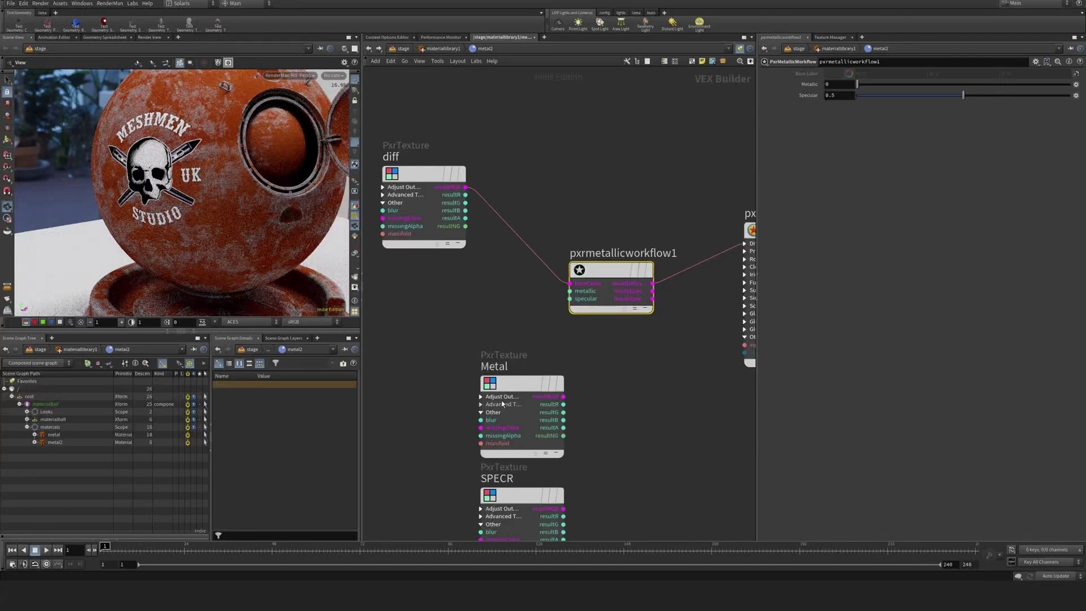
{"action": "left_click_drag", "start_coordinate": [502, 403], "coordinate": [404, 378]}
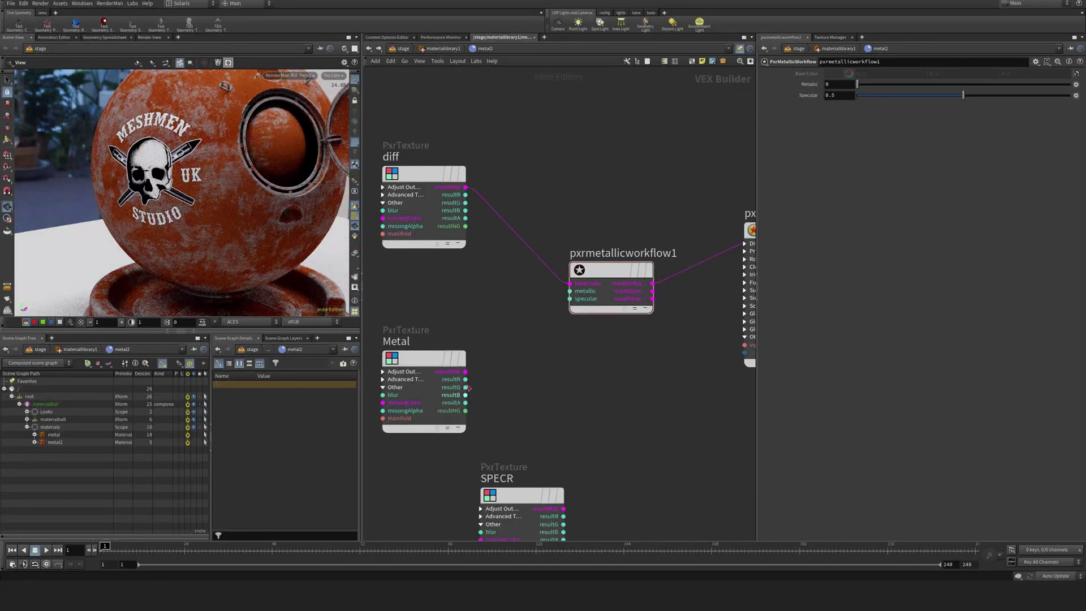
{"action": "left_click", "coordinate": [465, 379]}
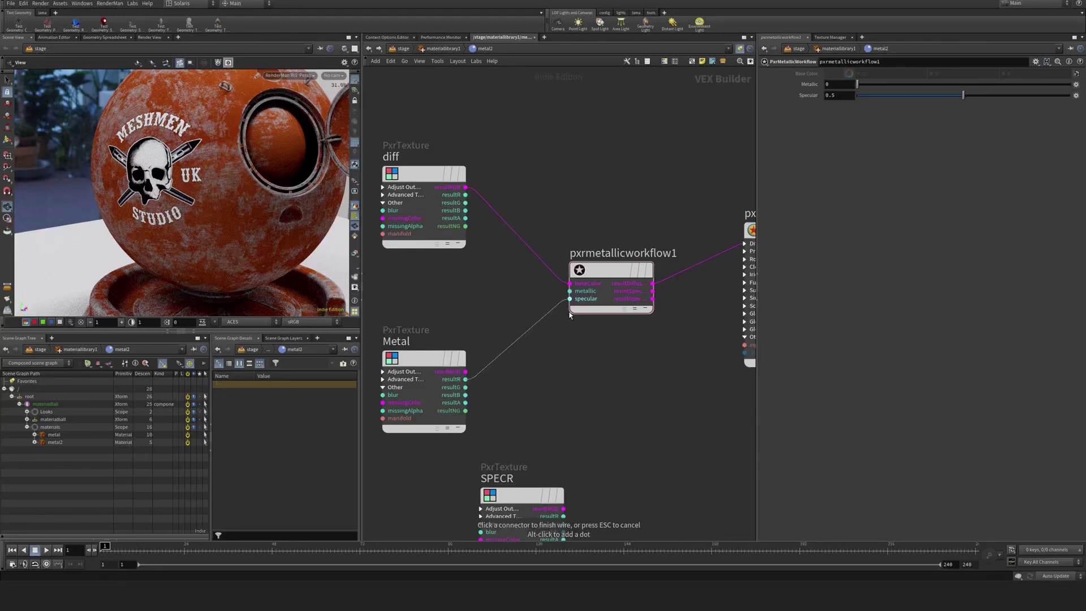
{"action": "left_click", "coordinate": [570, 291]}
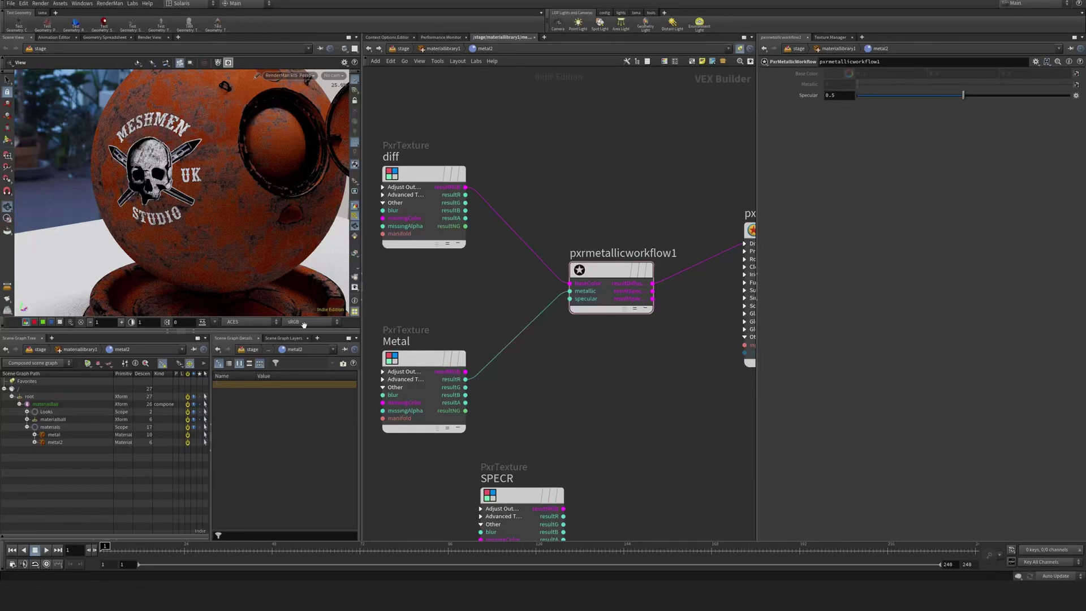
- Connect the metallic workflow's specular edge and face results to specularEdgeColor and specularFaceColor under Primary Specular on pxrsurface1
{"action": "mouse_move", "coordinate": [568, 212]}
{"action": "middle_mouse_down"}
{"action": "mouse_move", "coordinate": [565, 203]}
{"action": "mouse_move", "coordinate": [561, 228]}
{"action": "mouse_move", "coordinate": [573, 205]}
{"action": "middle_mouse_up"}
{"action": "middle_click_drag", "start_coordinate": [498, 295], "coordinate": [564, 274]}
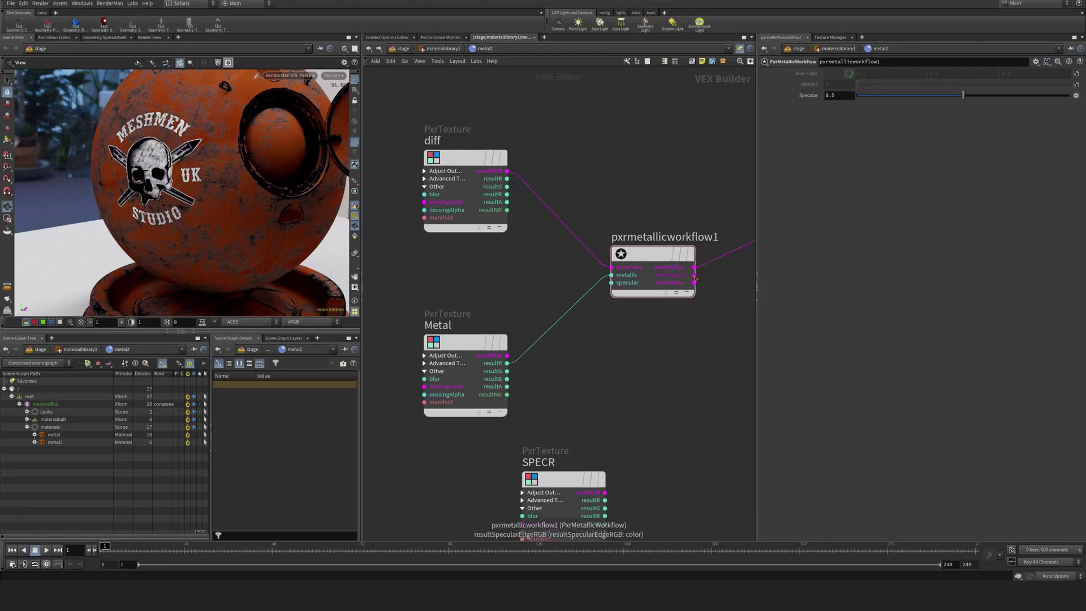
{"action": "middle_click_drag", "start_coordinate": [703, 325], "coordinate": [556, 345]}
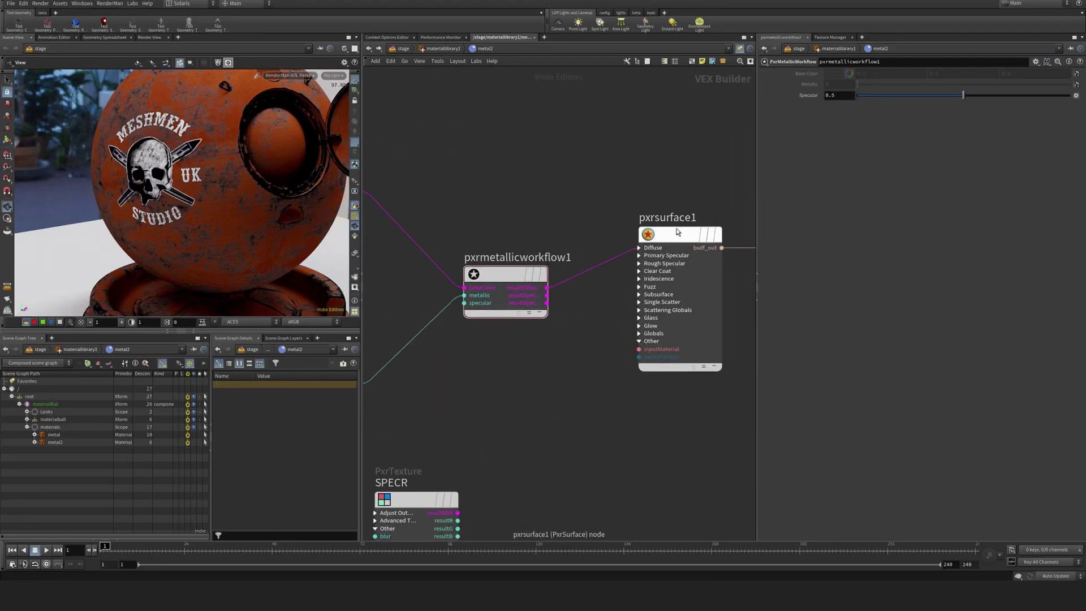
{"action": "left_click_drag", "start_coordinate": [677, 232], "coordinate": [680, 243]}
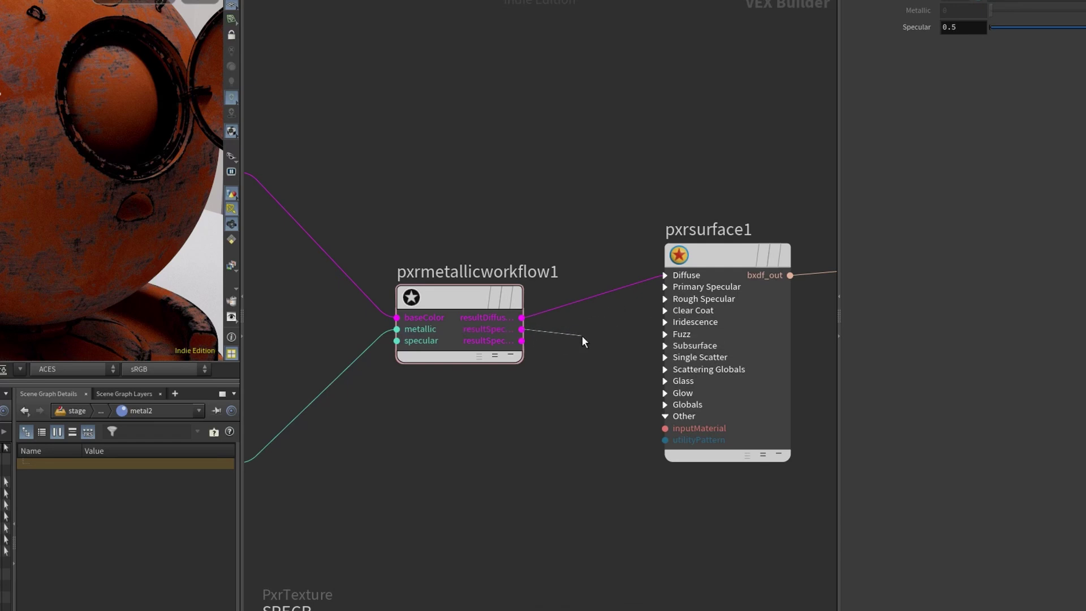
{"action": "left_click", "coordinate": [664, 287]}
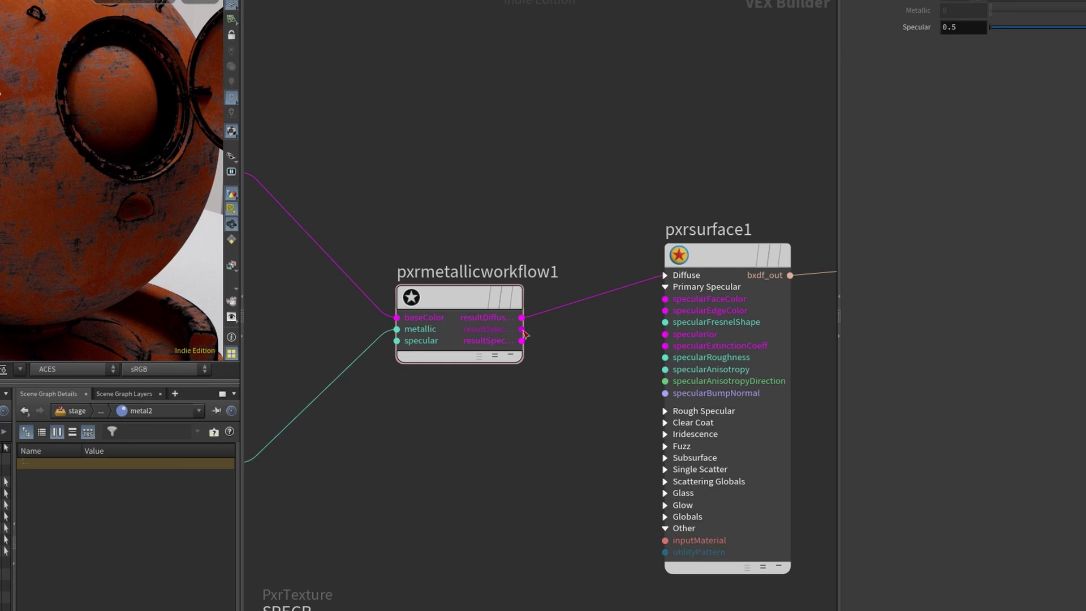
{"action": "left_click_drag", "start_coordinate": [632, 311], "coordinate": [634, 311]}
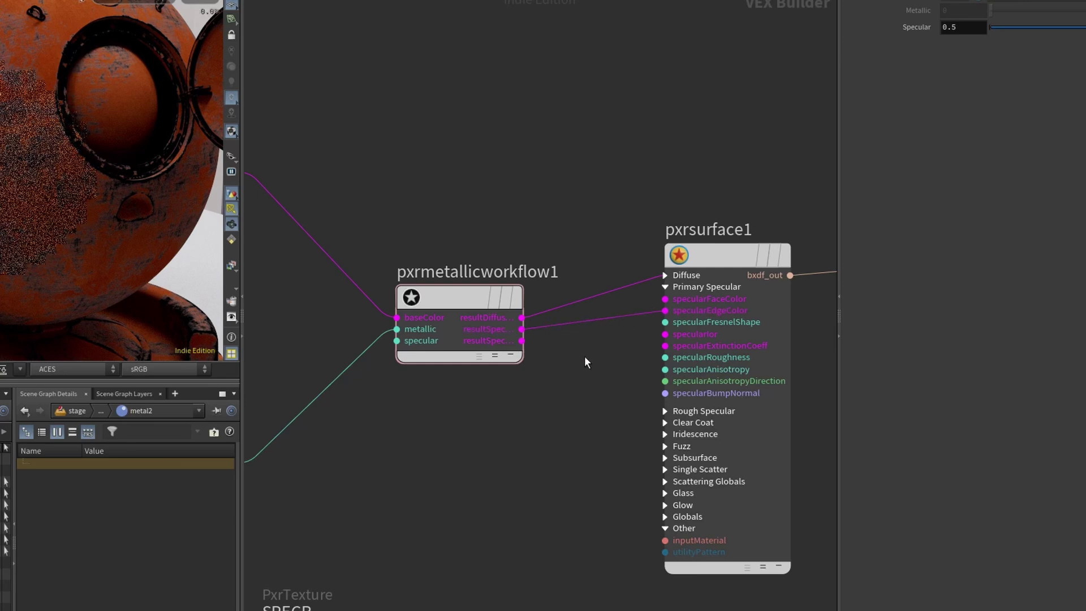
{"action": "left_click_drag", "start_coordinate": [521, 342], "coordinate": [665, 299]}
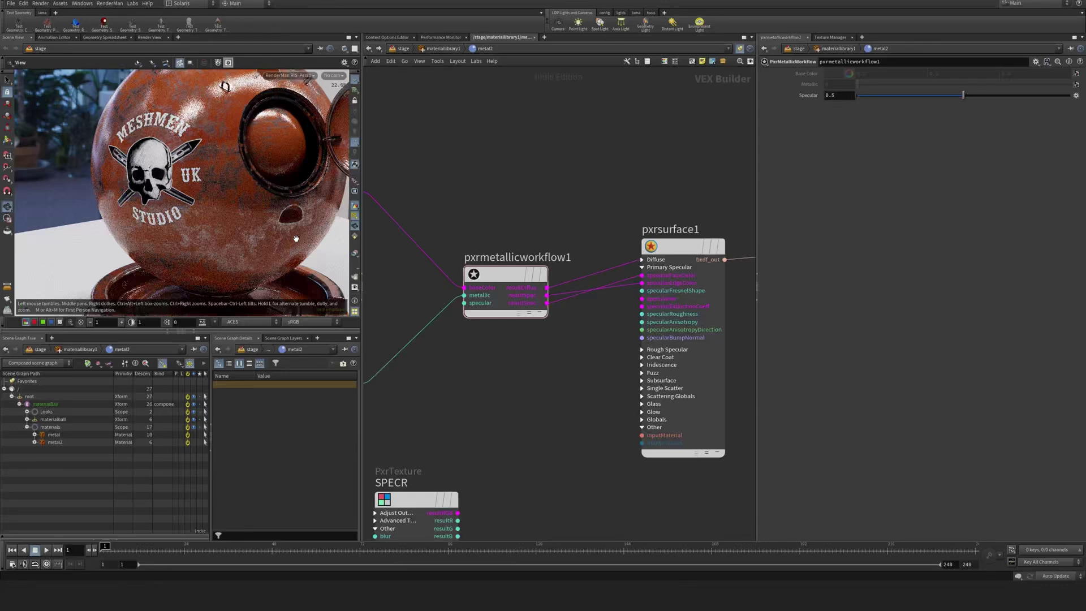
- Connect the SPECR texture's resultR to the specularRoughness input of pxrsurface1
{"action": "middle_click_drag", "start_coordinate": [498, 444], "coordinate": [565, 356]}
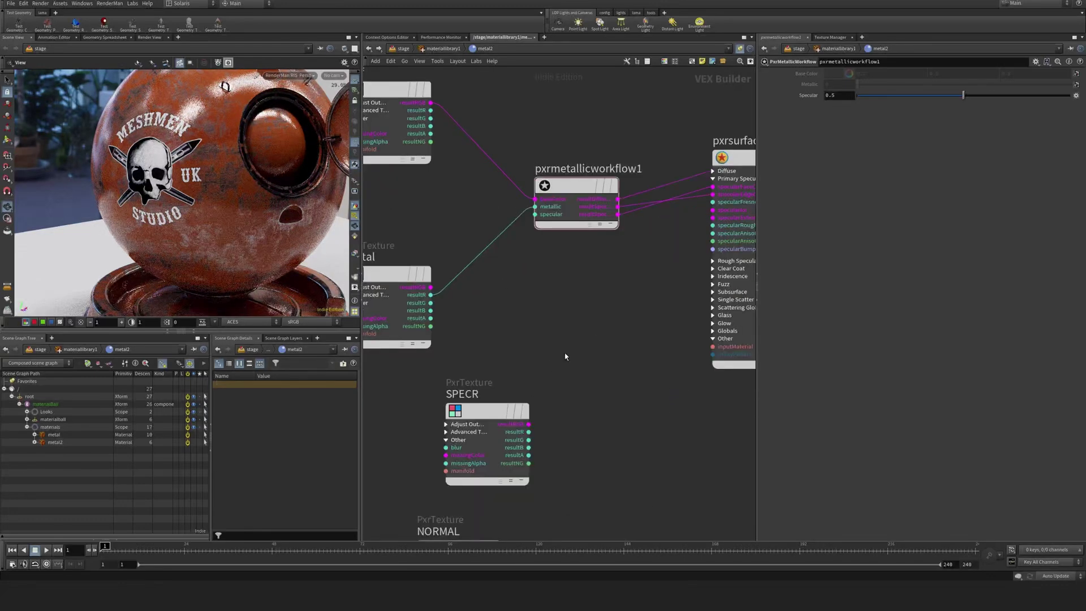
{"action": "left_click_drag", "start_coordinate": [487, 410], "coordinate": [612, 301]}
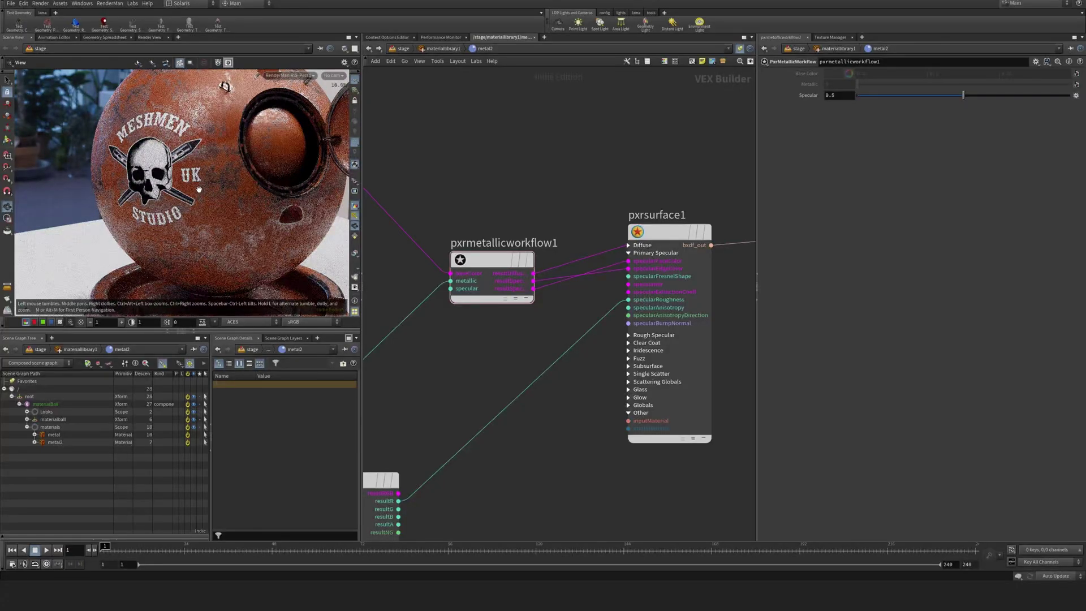
- Add a PxrNormalMap node beside the NORMAL texture and connect NORMAL's resultRGB to its inputRGB
{"action": "middle_click_drag", "start_coordinate": [430, 340], "coordinate": [475, 211]}
{"action": "middle_click_drag", "start_coordinate": [528, 439], "coordinate": [628, 338]}
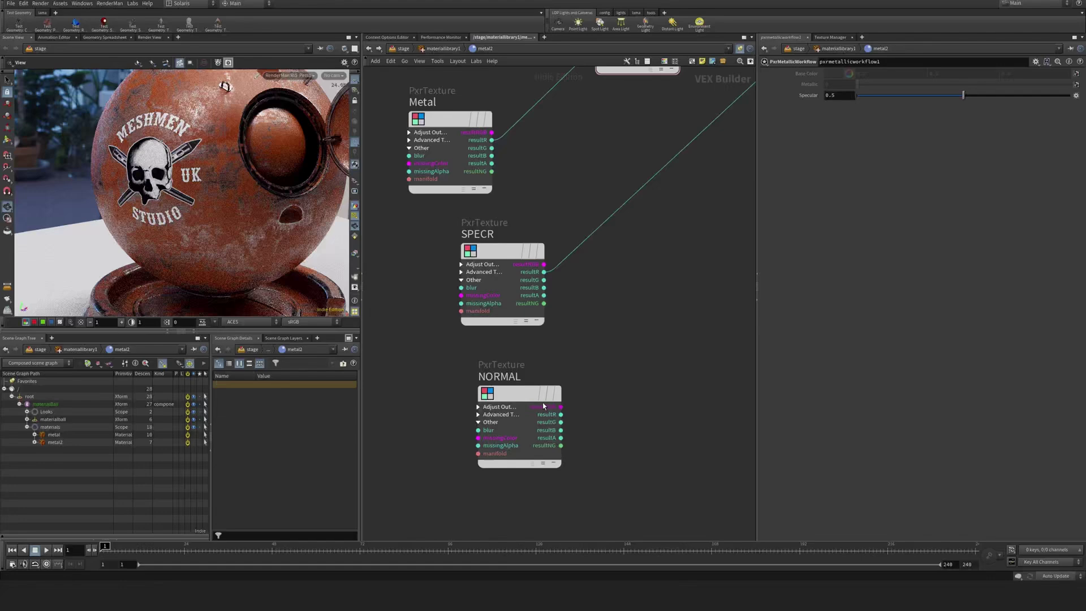
{"action": "left_click_drag", "start_coordinate": [524, 400], "coordinate": [490, 400]}
{"action": "key", "text": "Tab"}
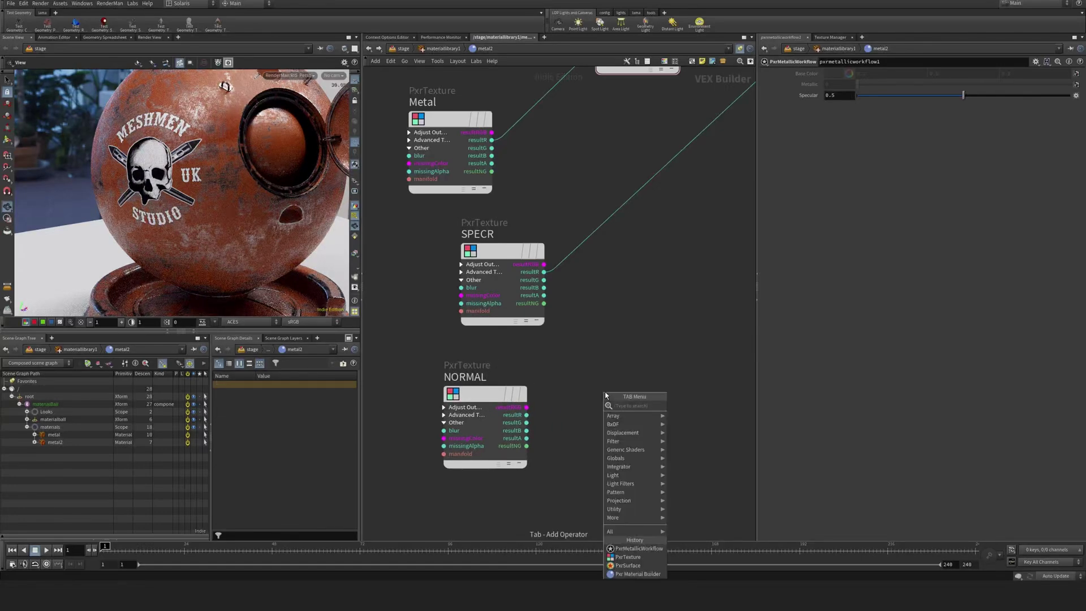
{"action": "key", "text": "Escape"}
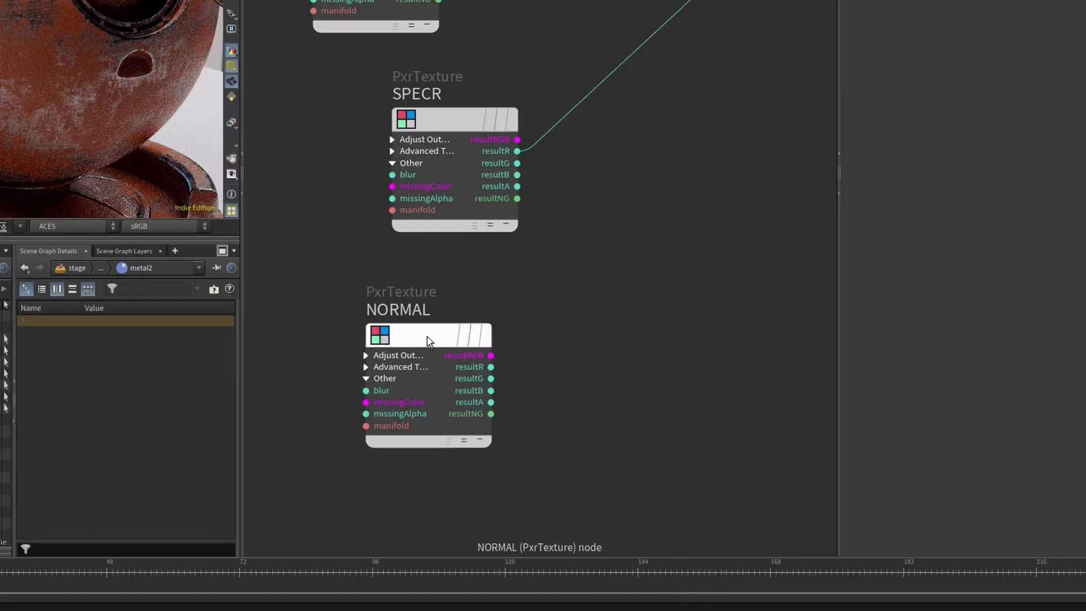
{"action": "left_click", "coordinate": [426, 337]}
{"action": "key", "text": "Tab"}
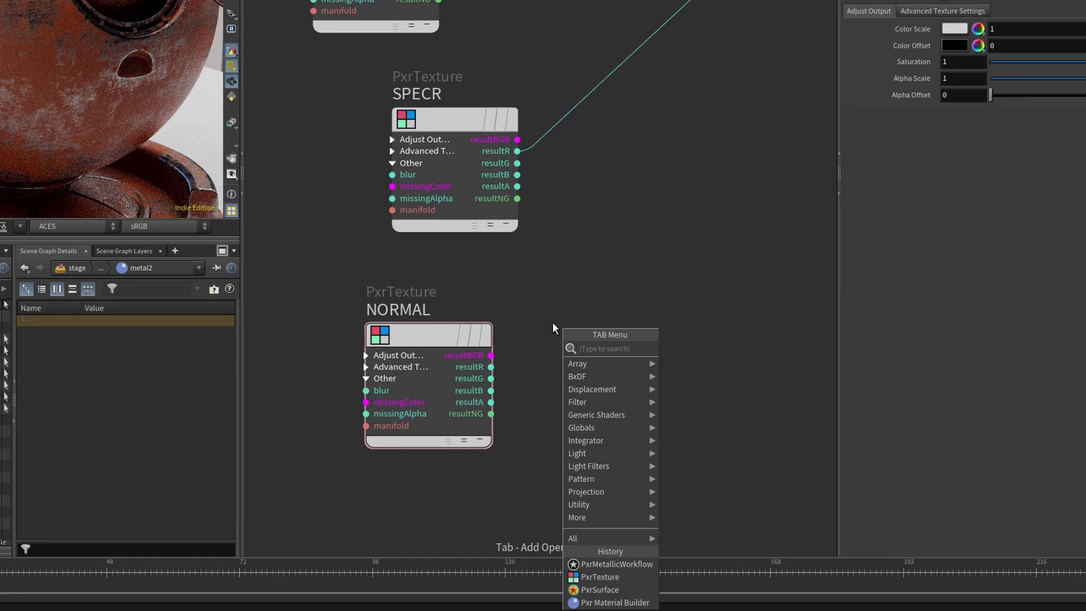
{"action": "type", "text": "norm"}
{"action": "key", "text": "Return"}
{"action": "left_click", "coordinate": [552, 321]}
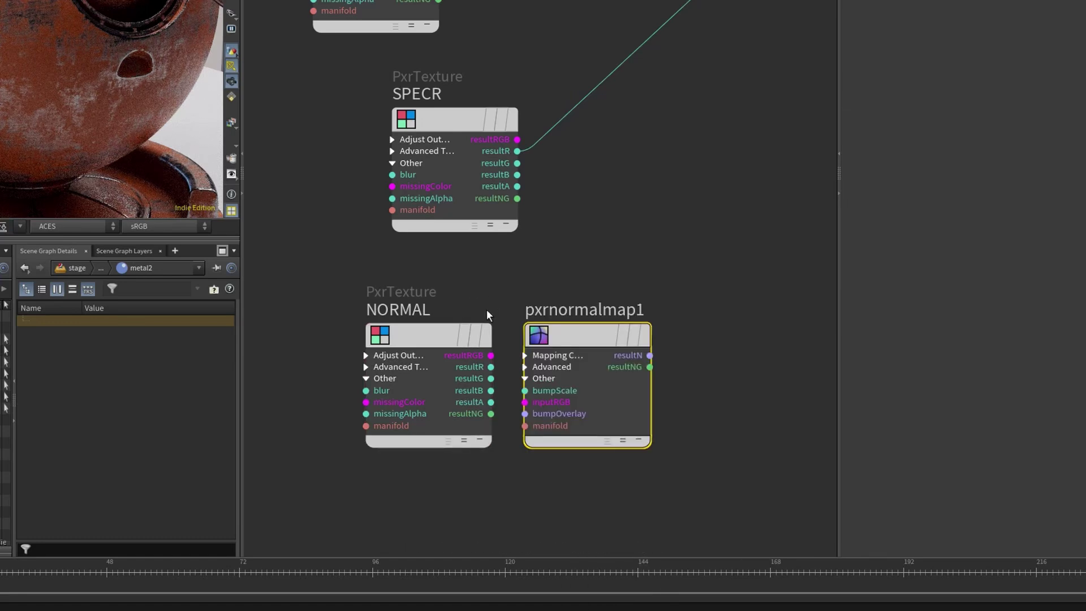
{"action": "left_click", "coordinate": [491, 355]}
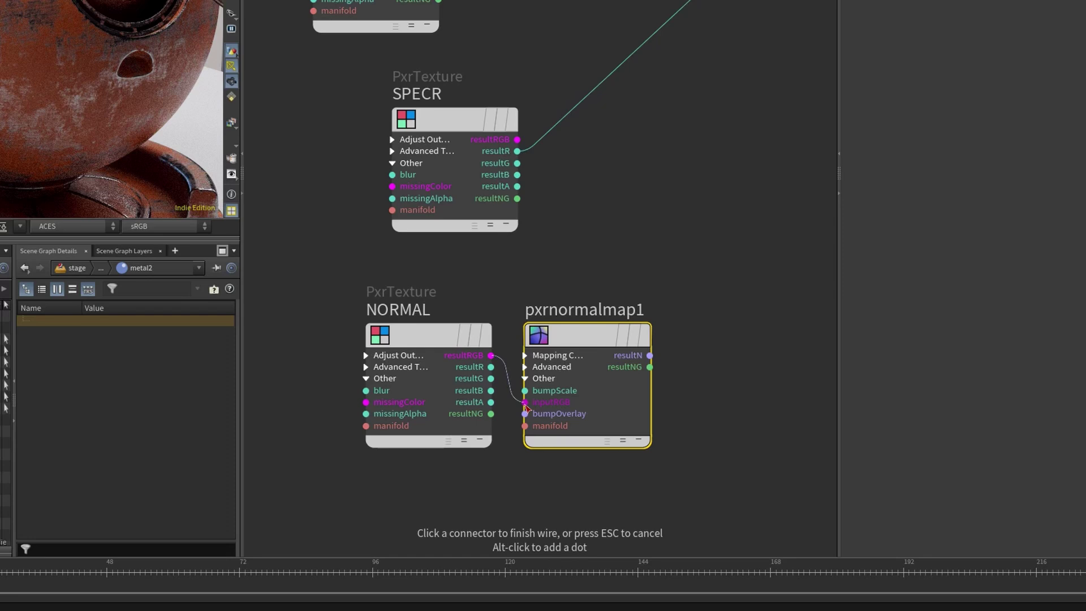
{"action": "left_click", "coordinate": [525, 404]}
- Add a PxrBumpMixer node beside pxrnormalmap1 and expand its Layer 1 inputs
{"action": "middle_click_drag", "start_coordinate": [709, 341], "coordinate": [626, 373]}
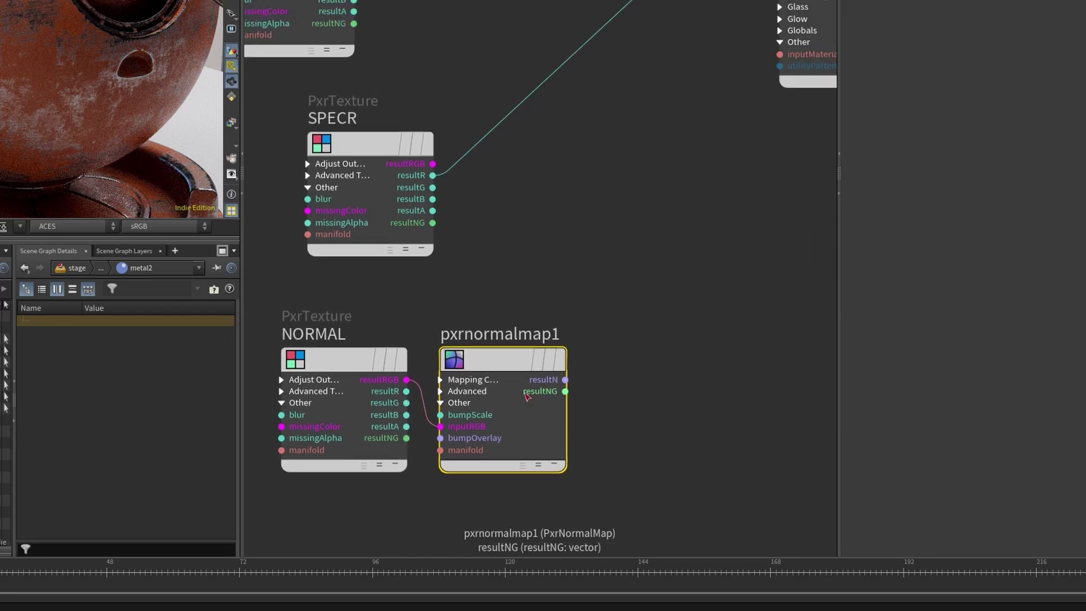
{"action": "key", "text": "Tab"}
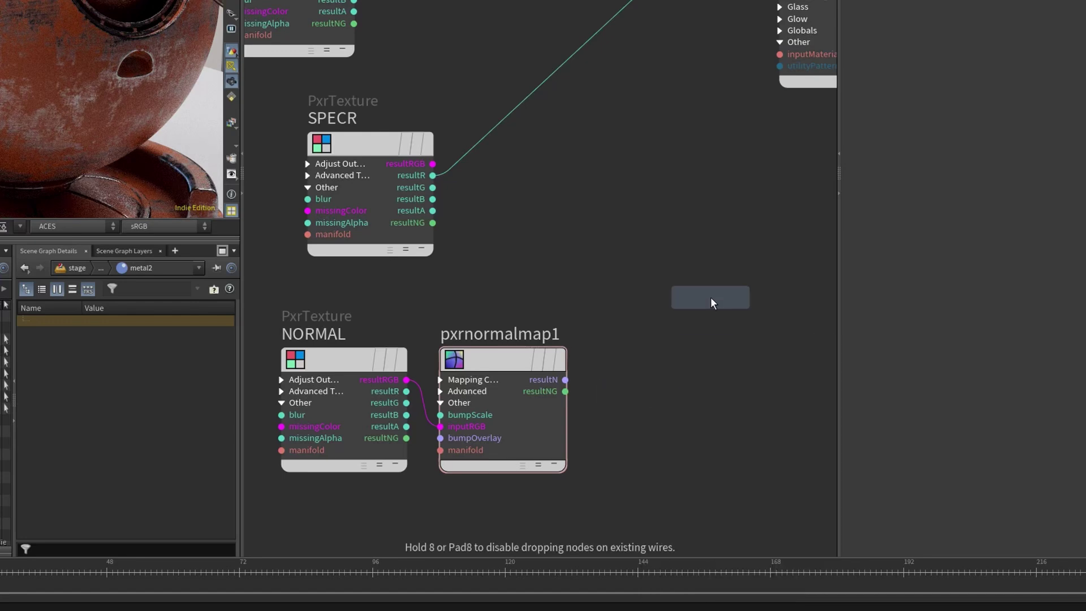
{"action": "left_click", "coordinate": [710, 301]}
{"action": "left_click_drag", "start_coordinate": [696, 289], "coordinate": [698, 294]}
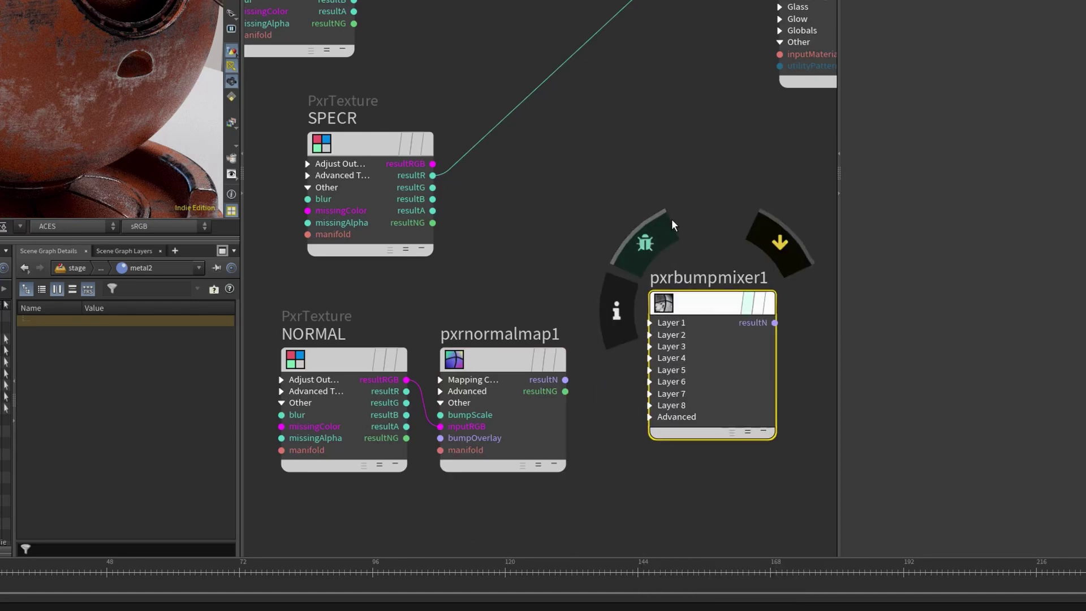
{"action": "left_click", "coordinate": [670, 225]}
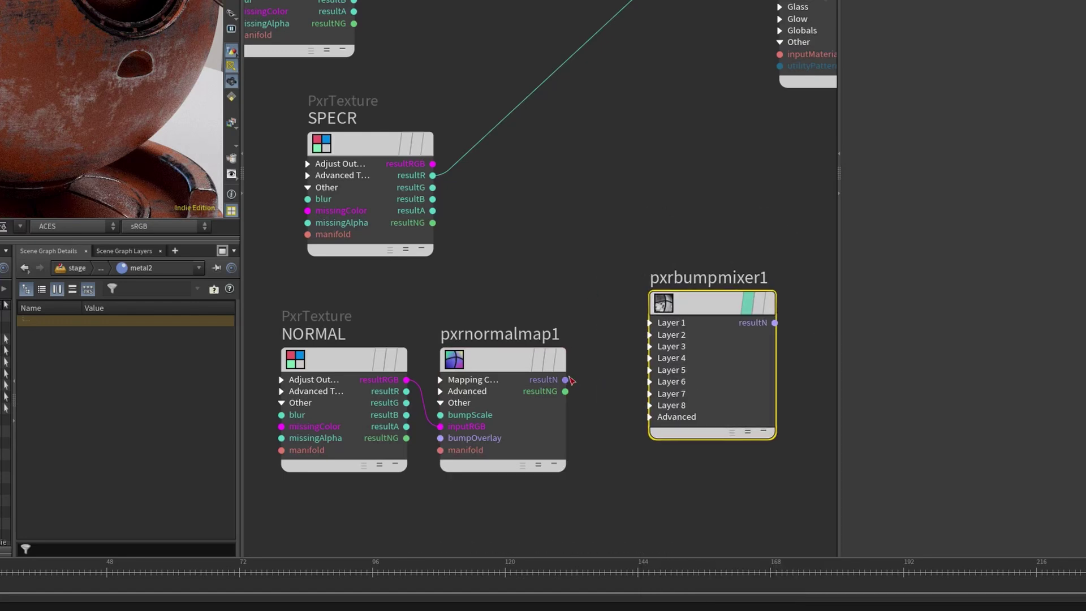
{"action": "left_click", "coordinate": [650, 322]}
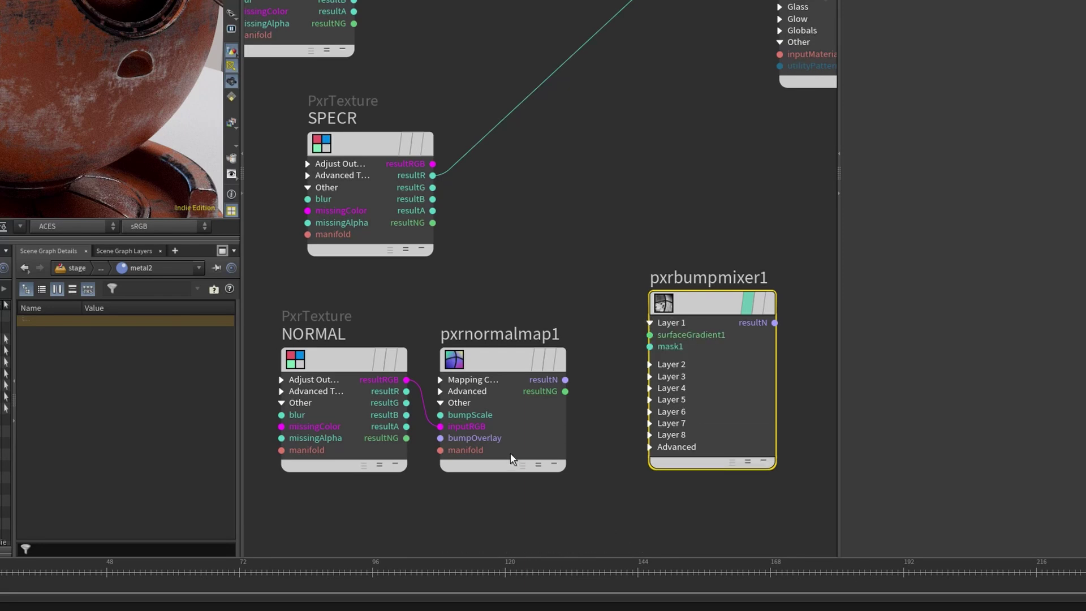
- Connect pxrnormalmap1's resultNG to surfaceGradient1 on pxrbumpmixer1, and the mixer's resultN to bumpNormal under Globals on pxrsurface1
{"action": "left_click", "coordinate": [564, 391]}
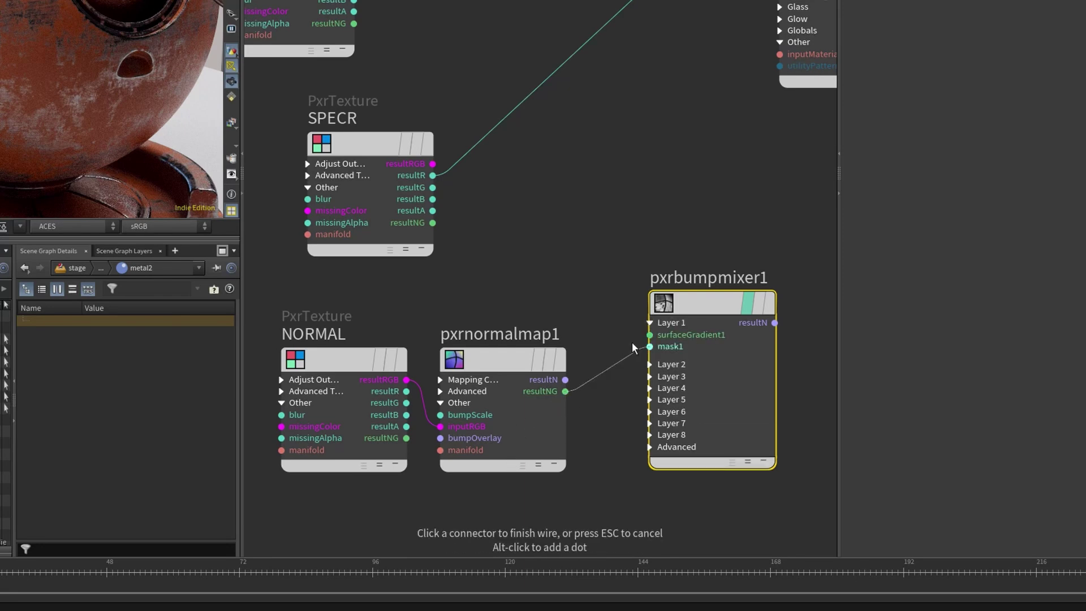
{"action": "left_click", "coordinate": [649, 334]}
{"action": "left_click", "coordinate": [610, 363]}
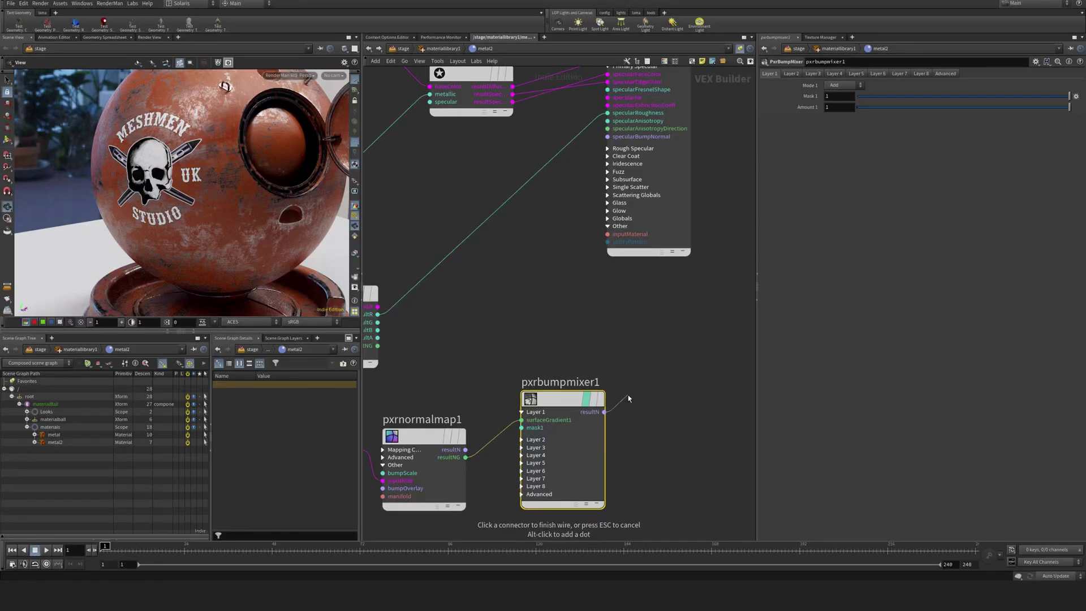
{"action": "middle_click_drag", "start_coordinate": [718, 326], "coordinate": [650, 474]}
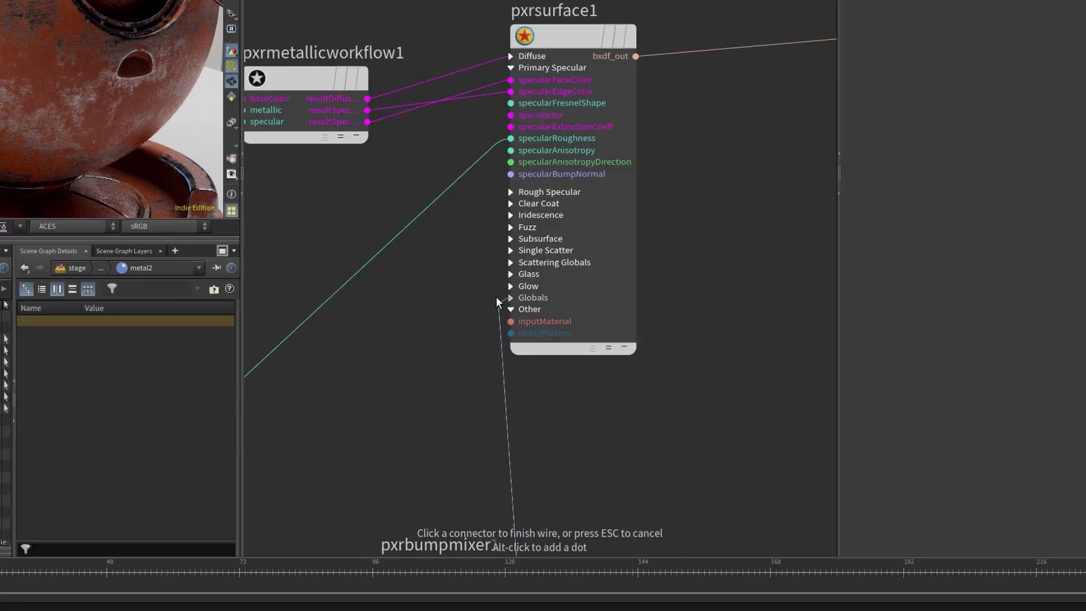
{"action": "left_click", "coordinate": [497, 299]}
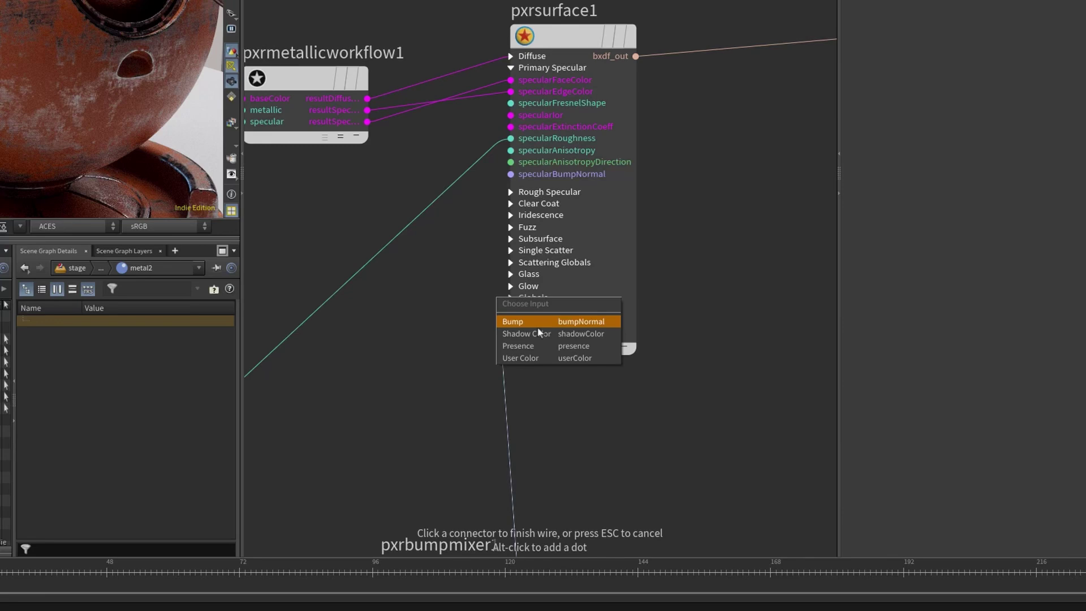
{"action": "left_click", "coordinate": [530, 347]}
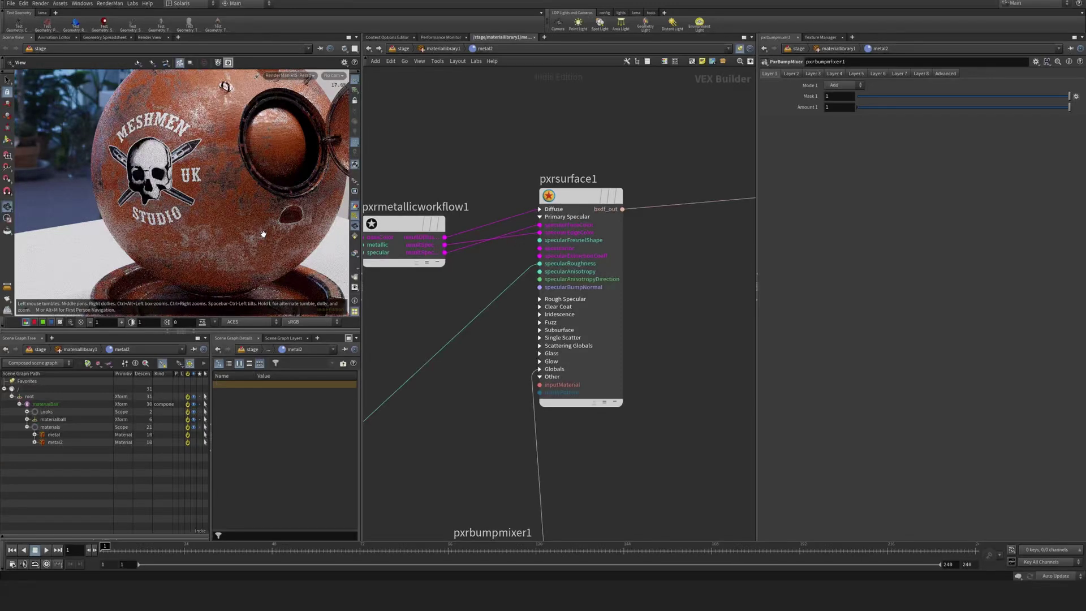
- Review the texture and metallic workflow connections into pxrsurface1 and maximize the viewport to inspect the rendered material ball
{"action": "middle_click_drag", "start_coordinate": [380, 296], "coordinate": [659, 286]}
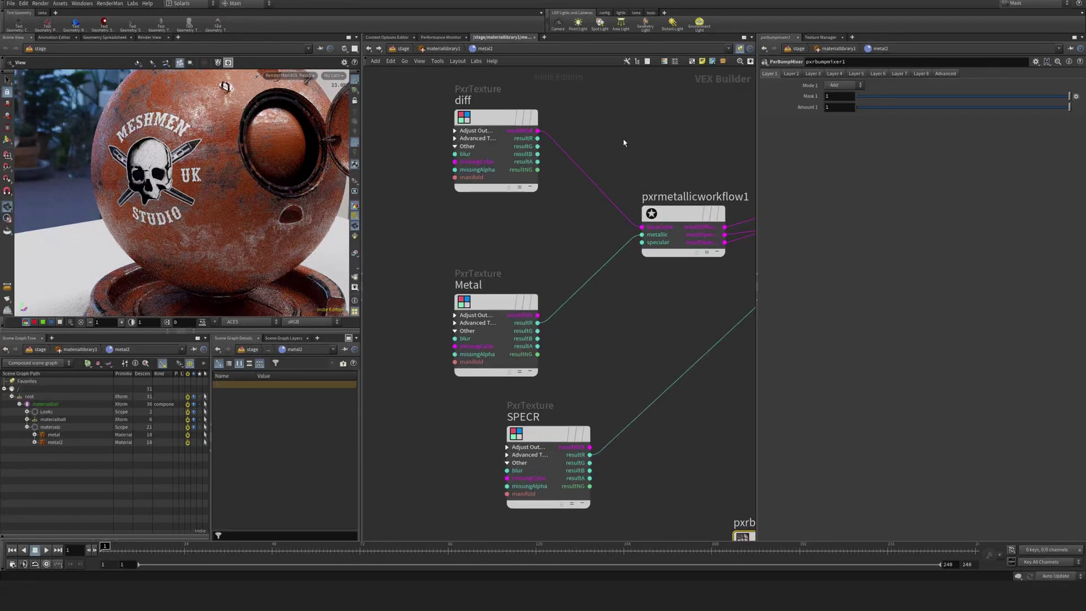
{"action": "middle_click_drag", "start_coordinate": [624, 143], "coordinate": [608, 186]}
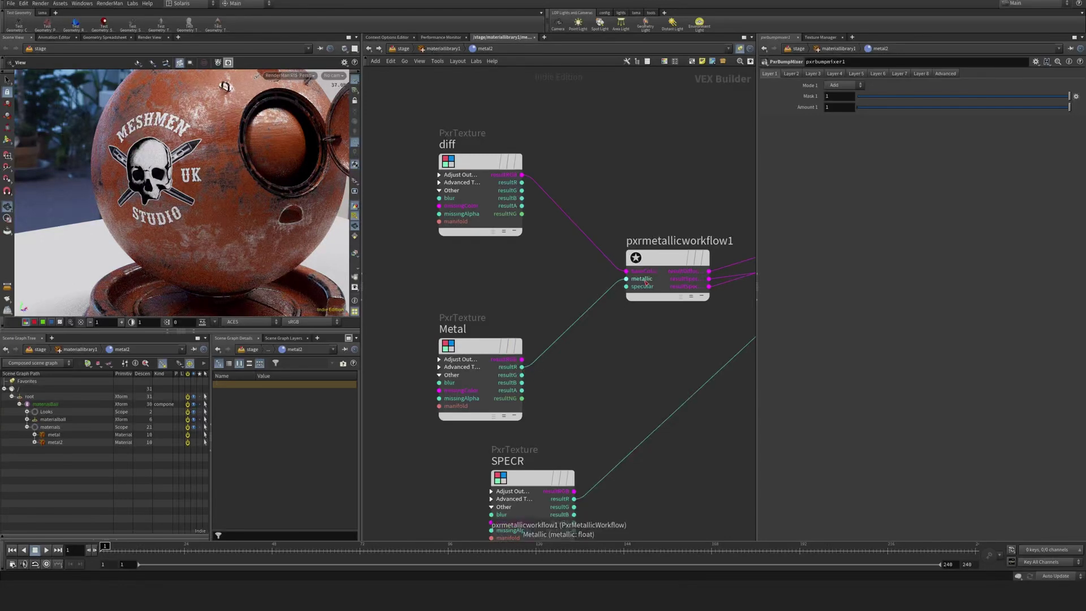
{"action": "middle_click_drag", "start_coordinate": [658, 285], "coordinate": [478, 283]}
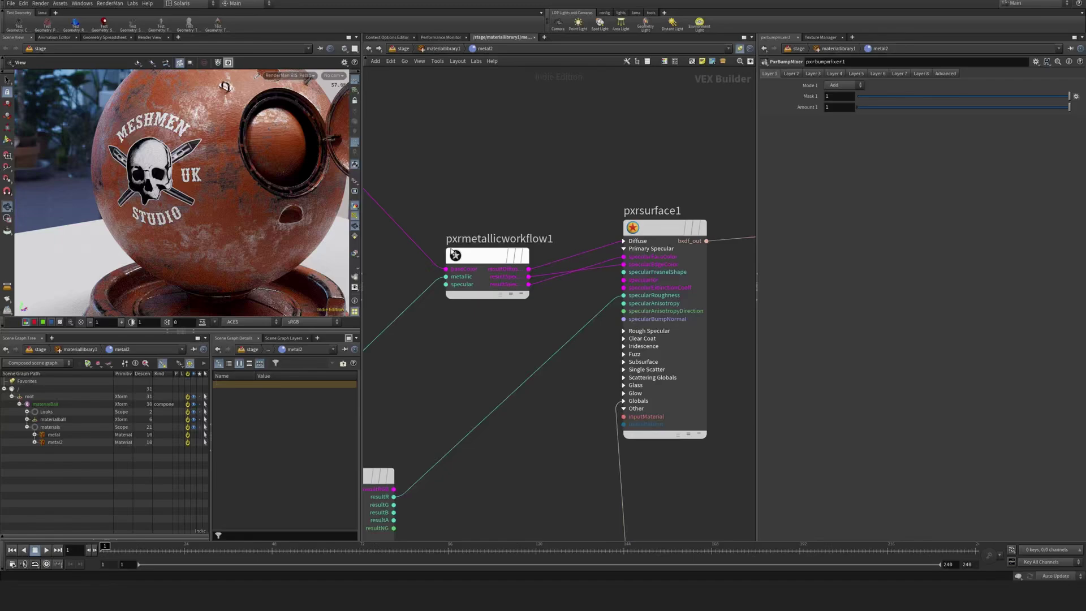
{"action": "key", "text": "ctrl+b"}
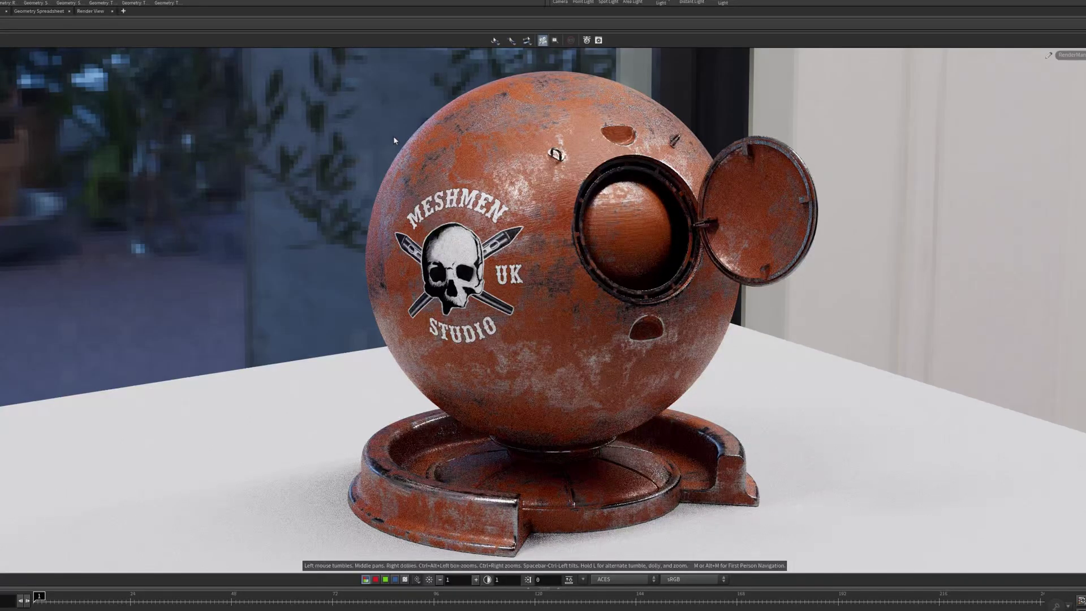